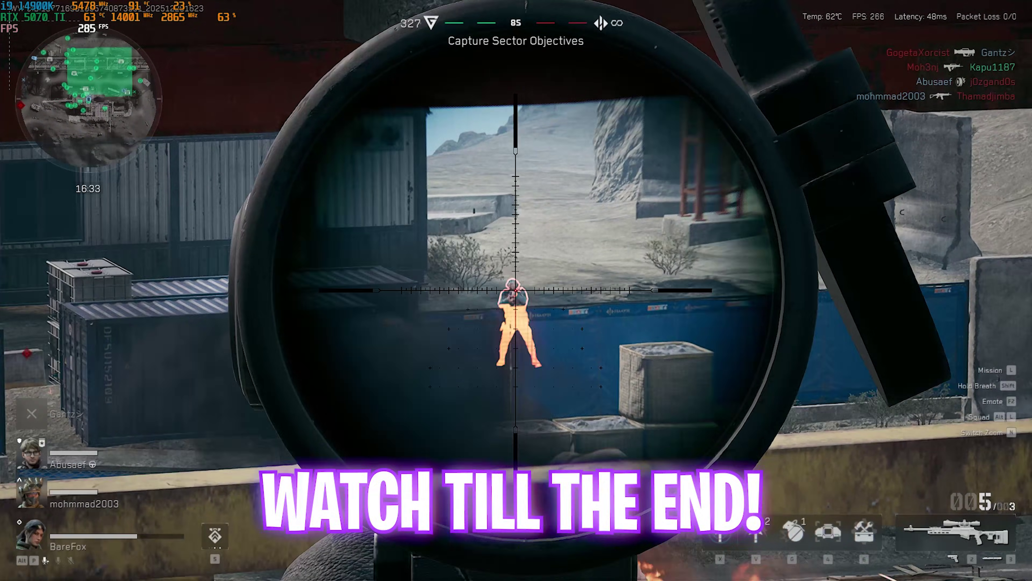
{"action": "left_click", "coordinate": [516, 290]}
{"action": "key", "text": "c"}
{"action": "key", "text": "c"}
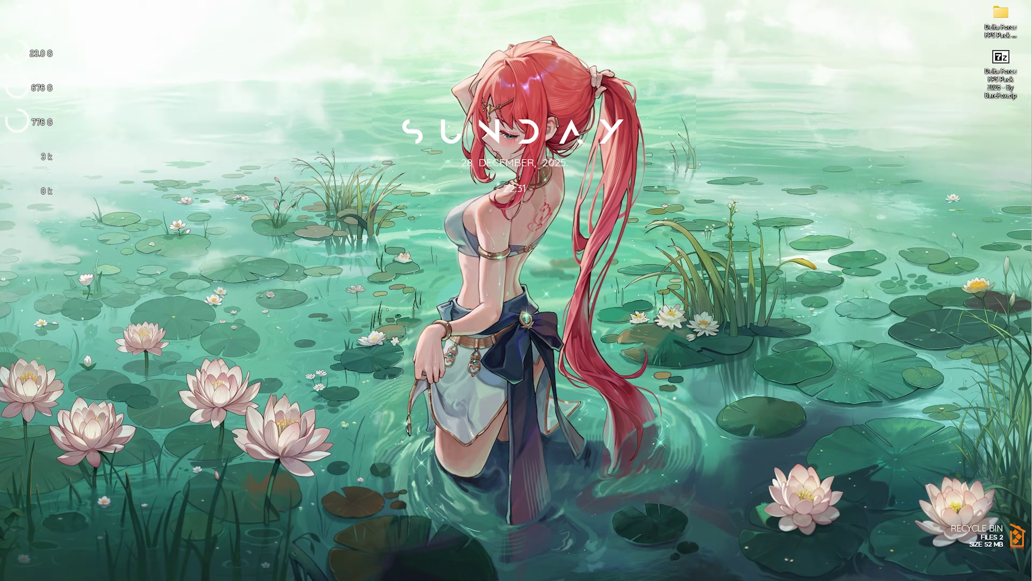
- Open Windows Settings and go to the Personalization colour settings to check the transparency effects option
{"action": "key", "text": "super"}
{"action": "type", "text": "settings"}
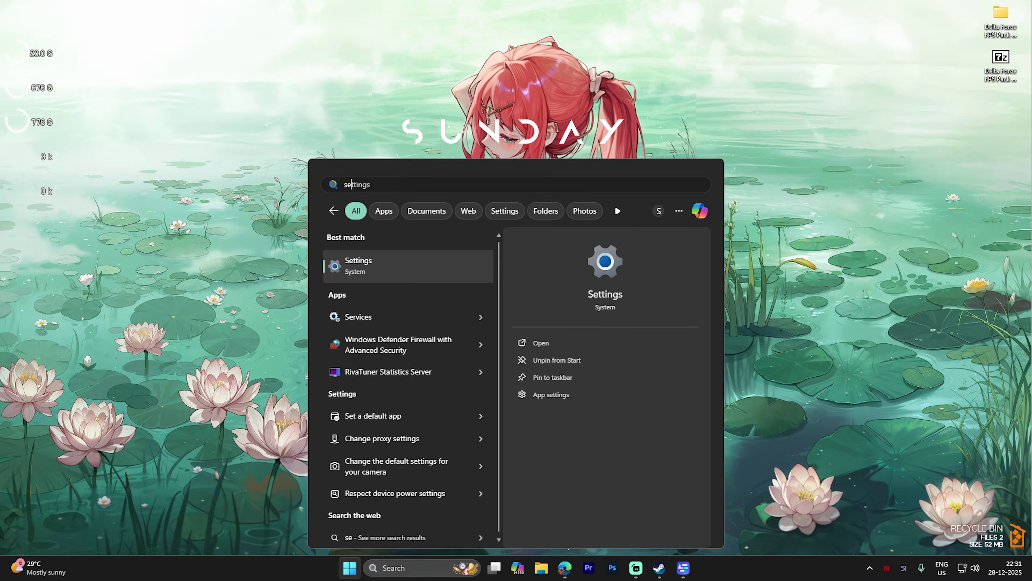
{"action": "key", "text": "Return"}
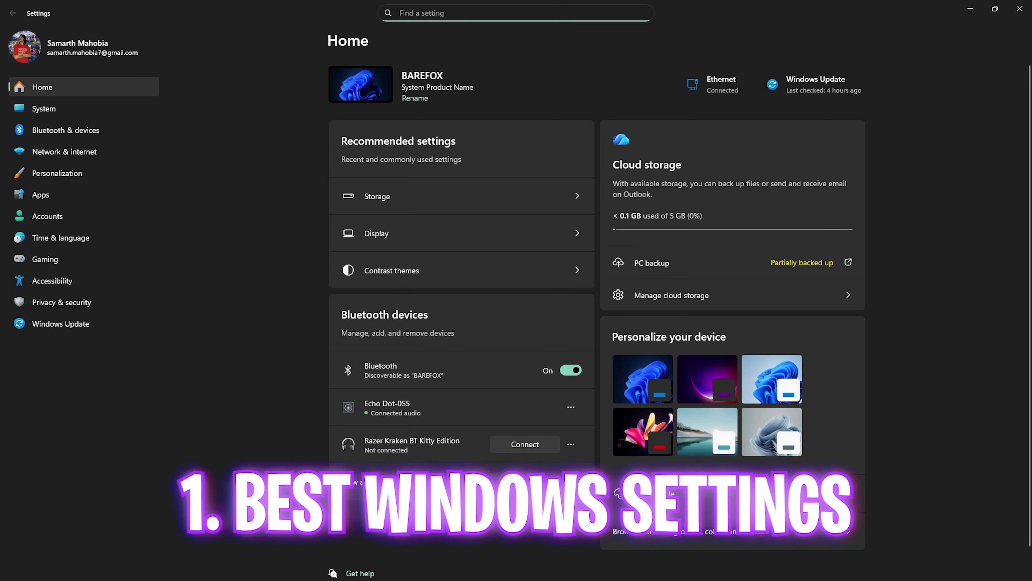
{"action": "left_click", "coordinate": [57, 173]}
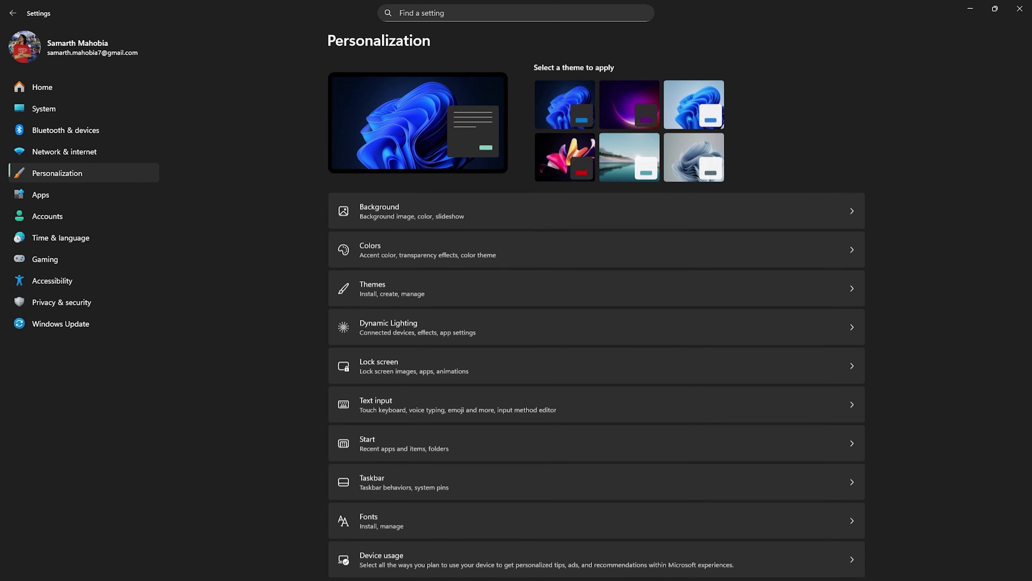
{"action": "left_click", "coordinate": [596, 247]}
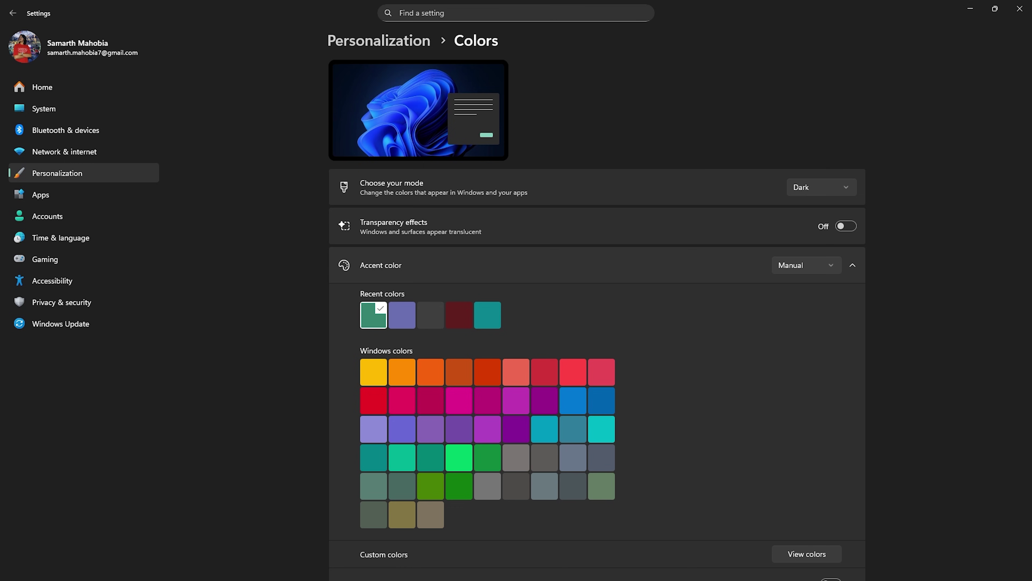
- Check the Game Bar controller option and the Game Mode option in the Gaming settings
{"action": "left_click", "coordinate": [44, 258]}
{"action": "left_click", "coordinate": [595, 81]}
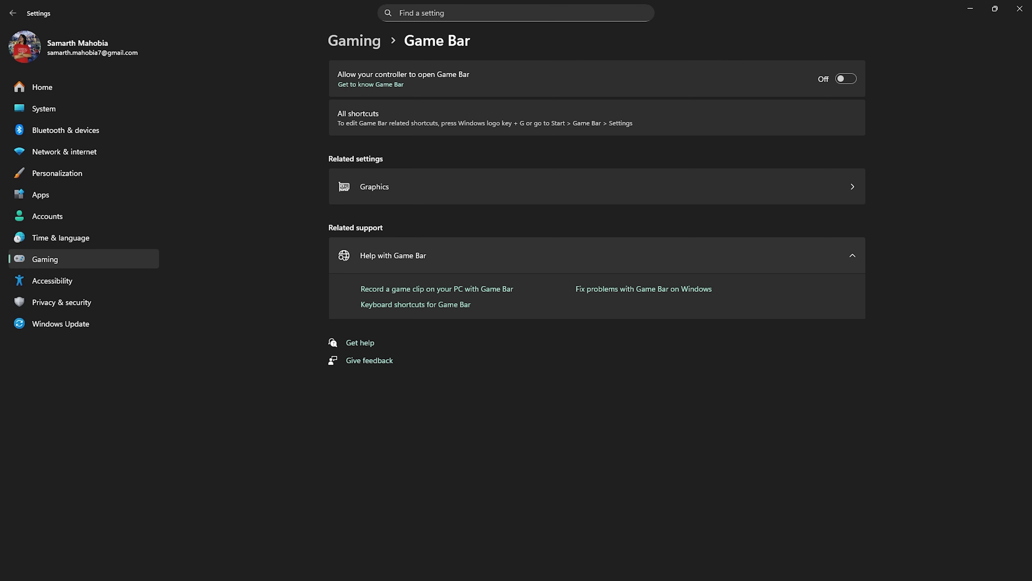
{"action": "left_click", "coordinate": [354, 41]}
{"action": "left_click", "coordinate": [597, 158]}
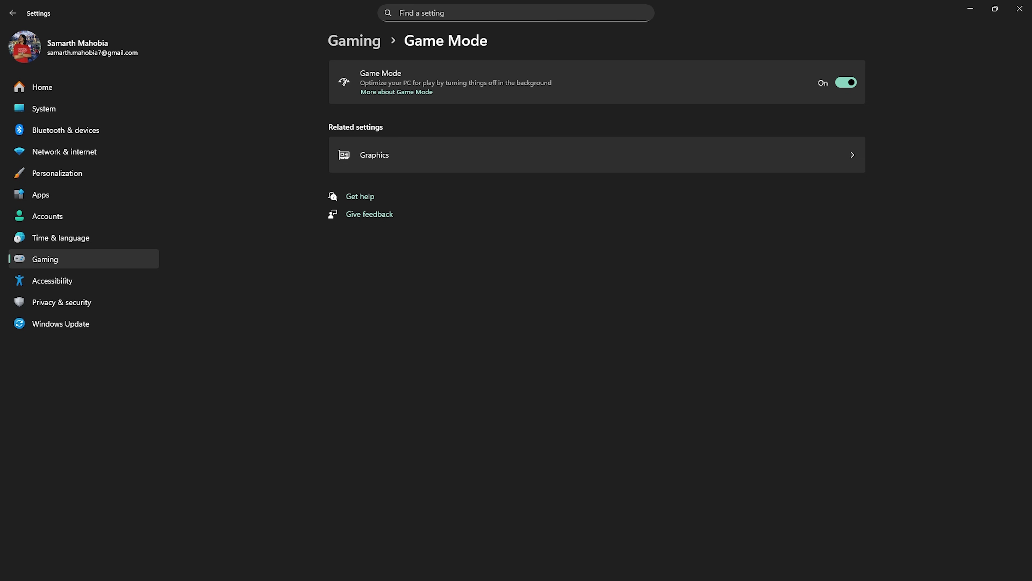
- Go to the related Graphics settings and expand the advanced graphics settings
{"action": "left_click", "coordinate": [597, 155]}
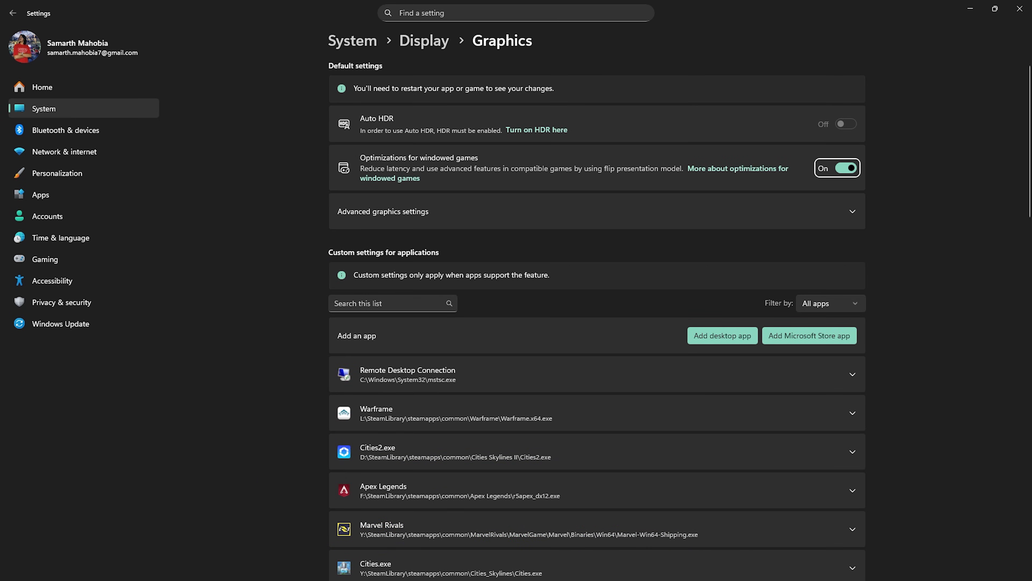
{"action": "left_click", "coordinate": [596, 211]}
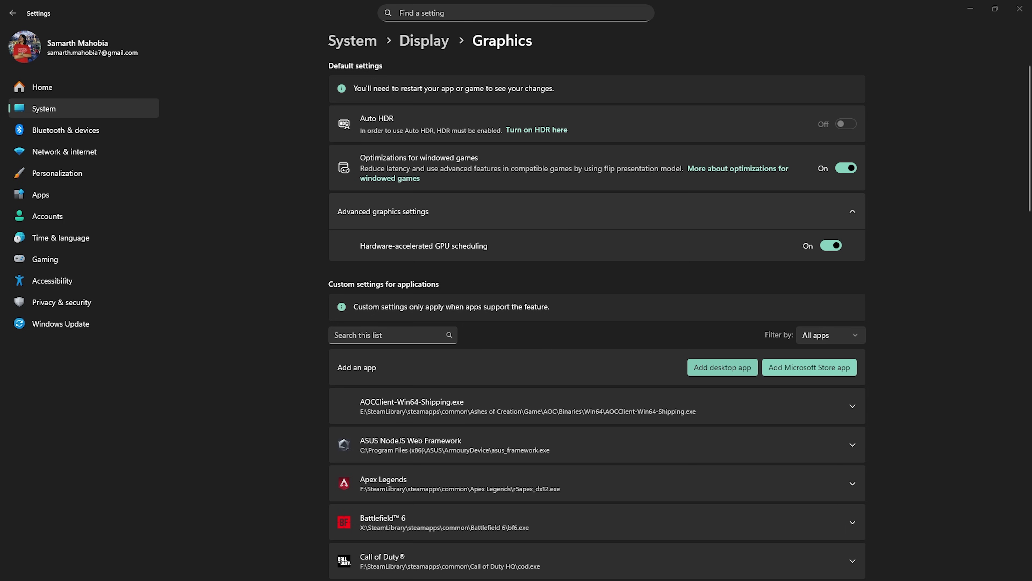
- Switch to Steam and browse the local files of Delta Force
{"action": "key", "text": "alt+Tab"}
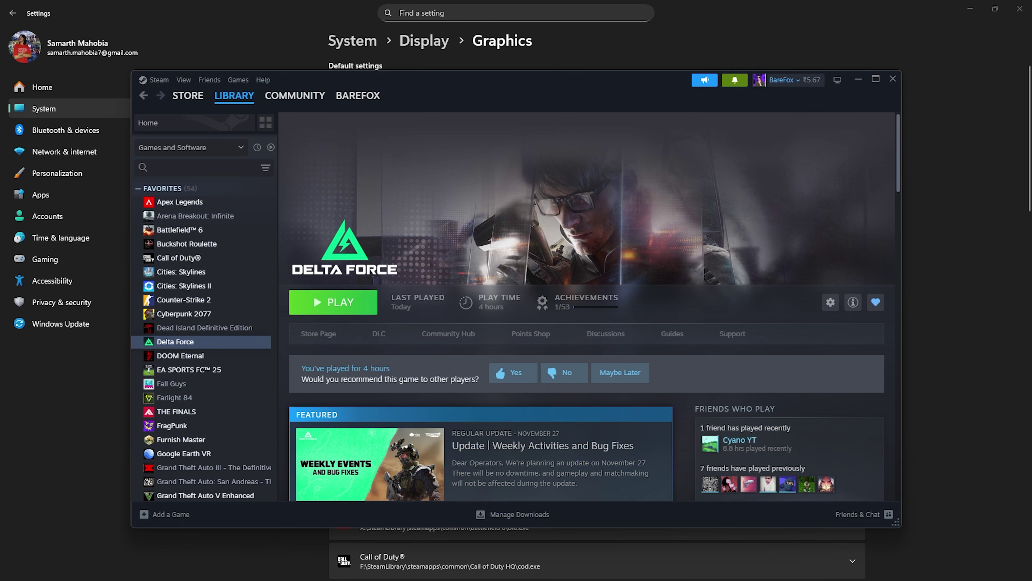
{"action": "right_click", "coordinate": [247, 345]}
{"action": "mouse_move", "coordinate": [284, 409]}
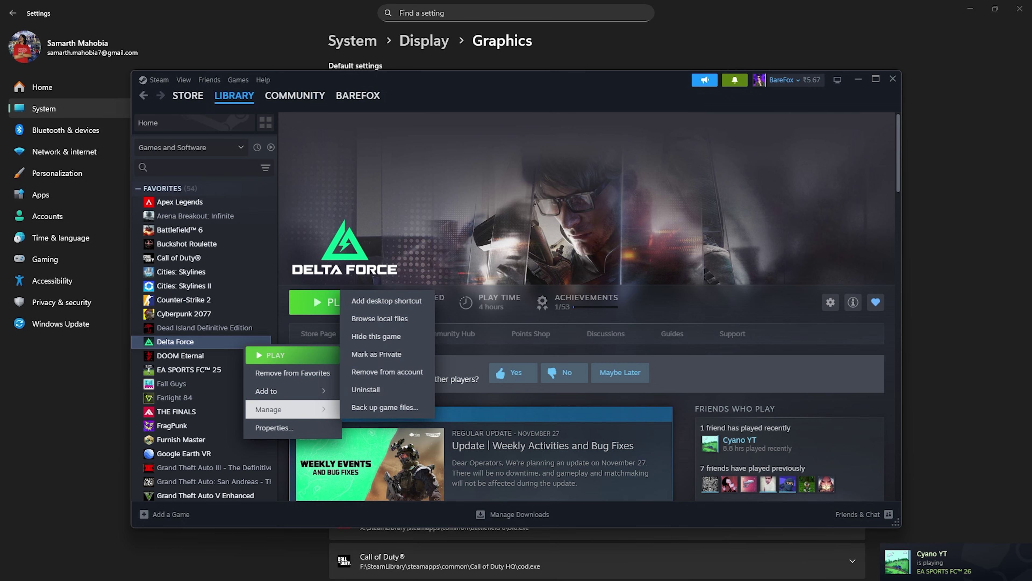
{"action": "left_click", "coordinate": [380, 318]}
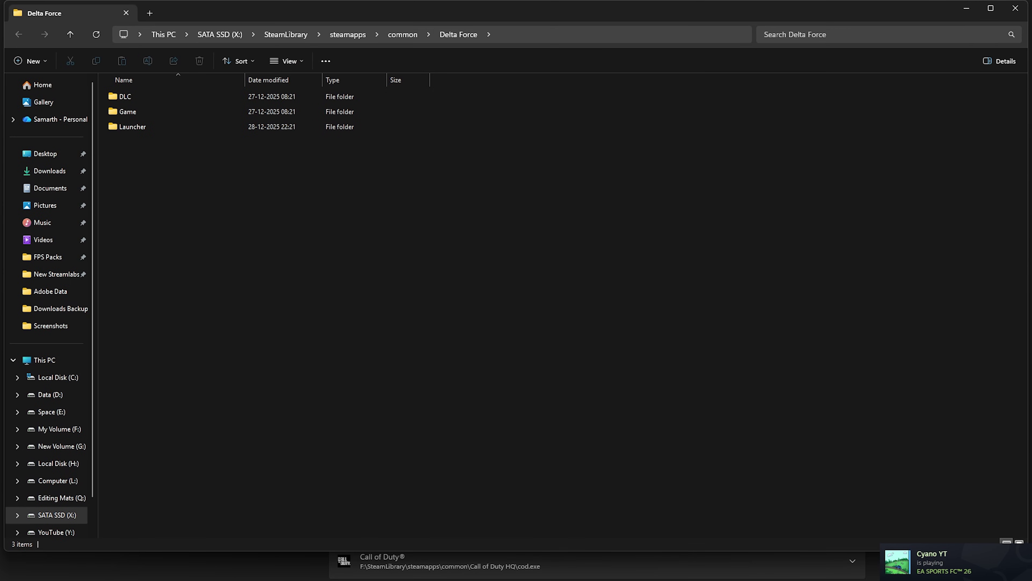
- Go to the Game\DeltaForce\Binaries\Win64 folder inside the Delta Force directory and copy its path
{"action": "left_click", "coordinate": [128, 111]}
{"action": "double_click", "coordinate": [127, 111]}
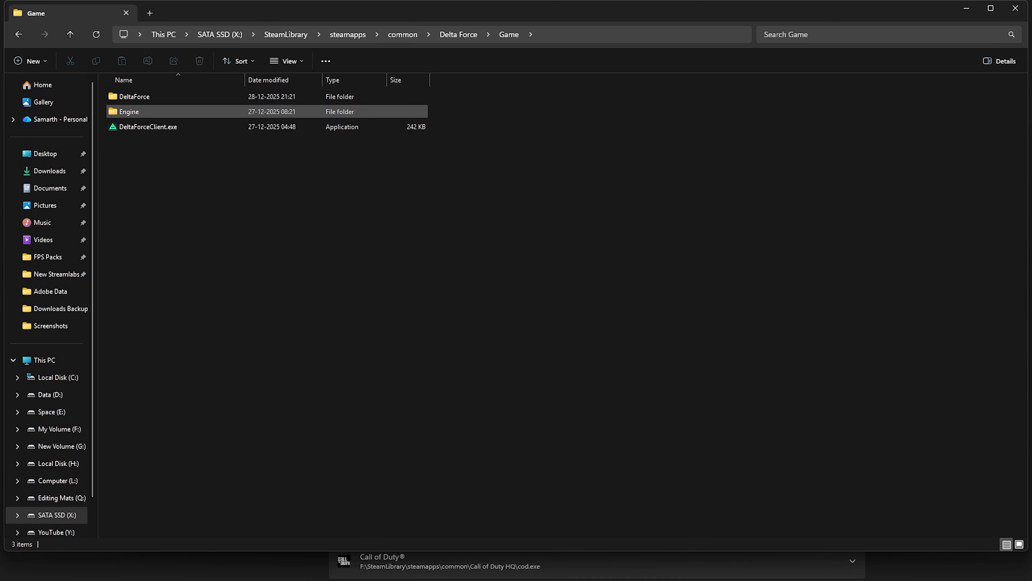
{"action": "double_click", "coordinate": [127, 96]}
{"action": "left_click", "coordinate": [131, 96]}
{"action": "key", "text": "Return"}
{"action": "key", "text": "Down"}
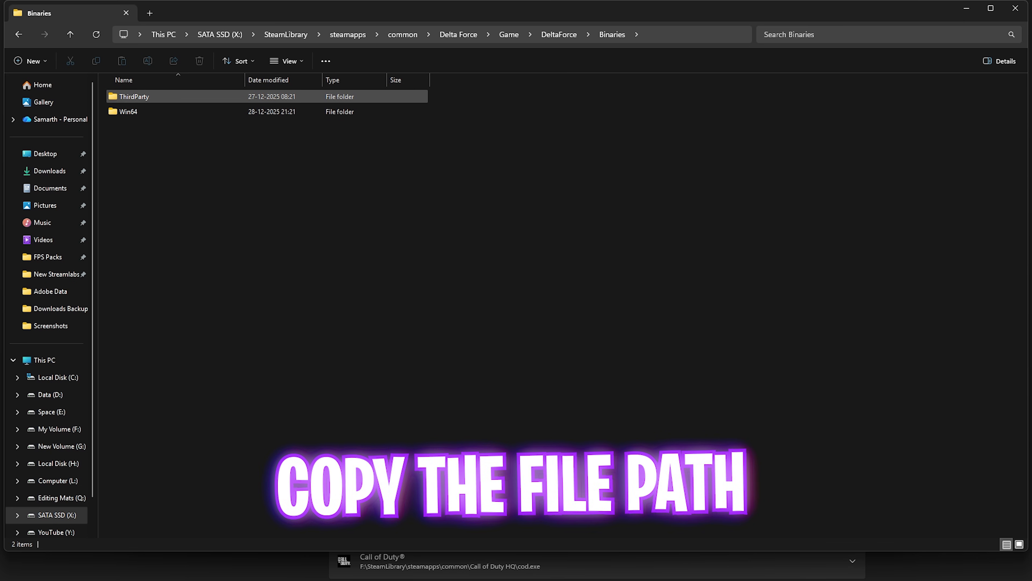
{"action": "key", "text": "Return"}
{"action": "left_click", "coordinate": [716, 34]}
{"action": "key", "text": "ctrl+c"}
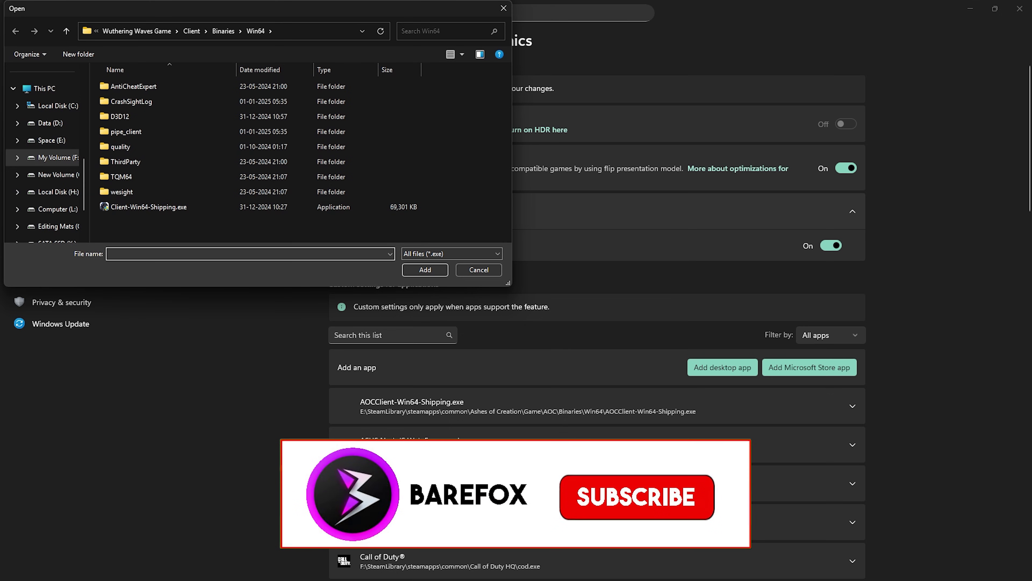
- Add DeltaForceClient-Win64-Shipping.exe from the copied Win64 folder path as a desktop app in the custom graphics settings
{"action": "key", "text": "alt+d"}
{"action": "key", "text": "ctrl+v"}
{"action": "key", "text": "Return"}
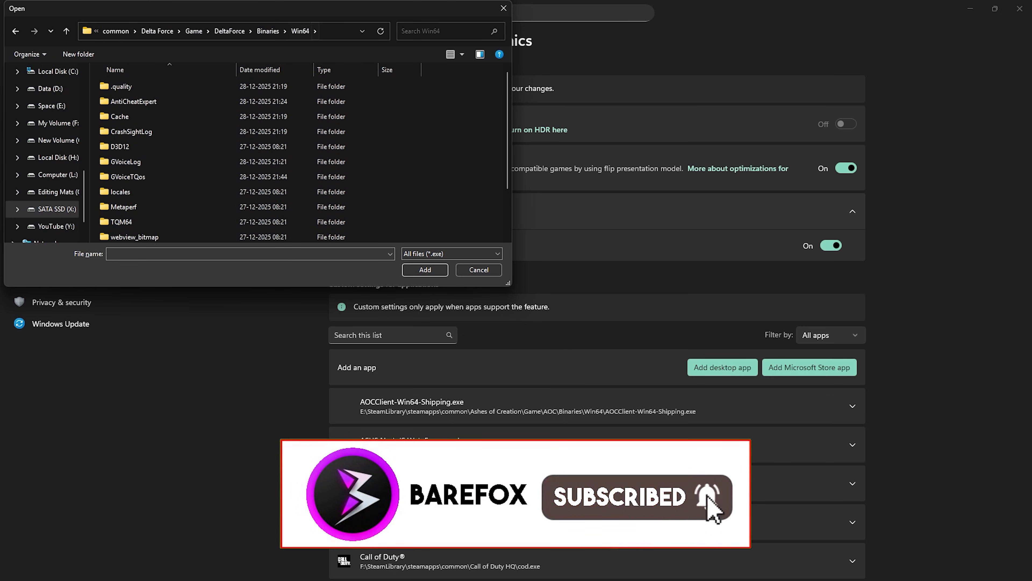
{"action": "scroll", "coordinate": [258, 153], "scroll_direction": "down", "scroll_amount": 2}
{"action": "left_click", "coordinate": [163, 206]}
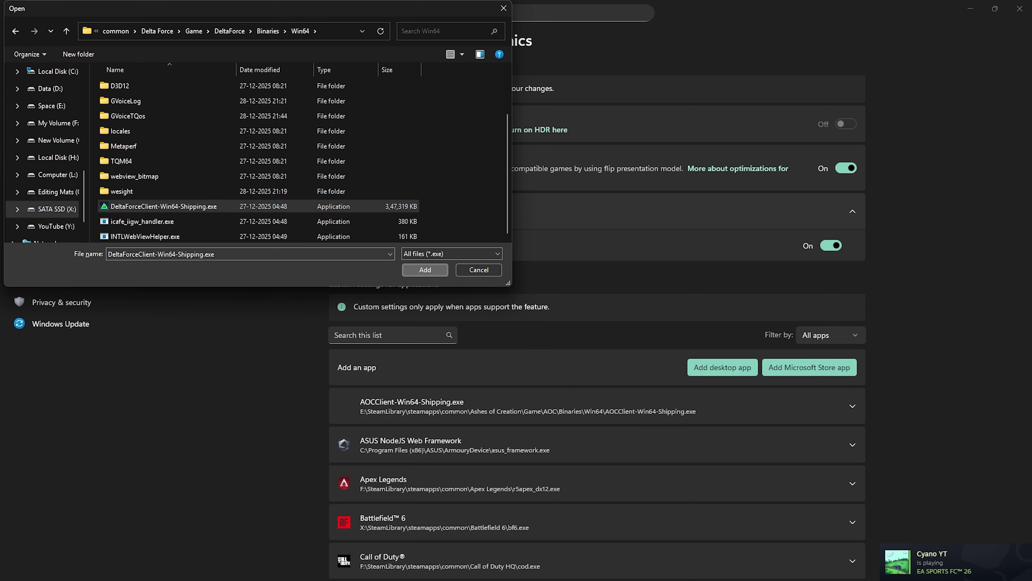
{"action": "left_click", "coordinate": [425, 269]}
- Set DeltaForce's GPU preference to High Performance (NVIDIA GeForce RTX 5070 Ti), and open the Windows Update page
{"action": "scroll", "coordinate": [597, 285], "scroll_direction": "down", "scroll_amount": 7}
{"action": "left_click", "coordinate": [453, 400]}
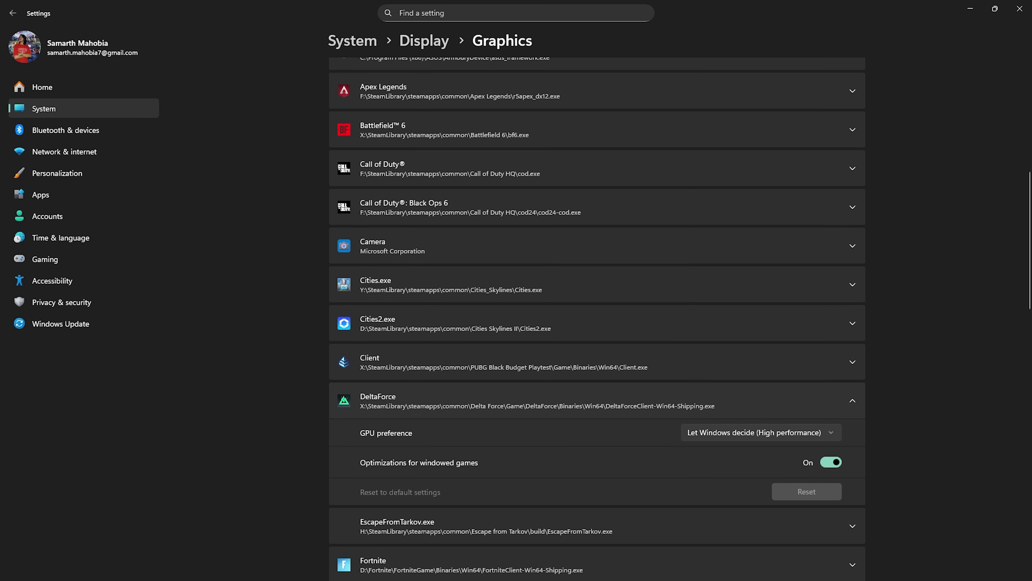
{"action": "left_click", "coordinate": [761, 432]}
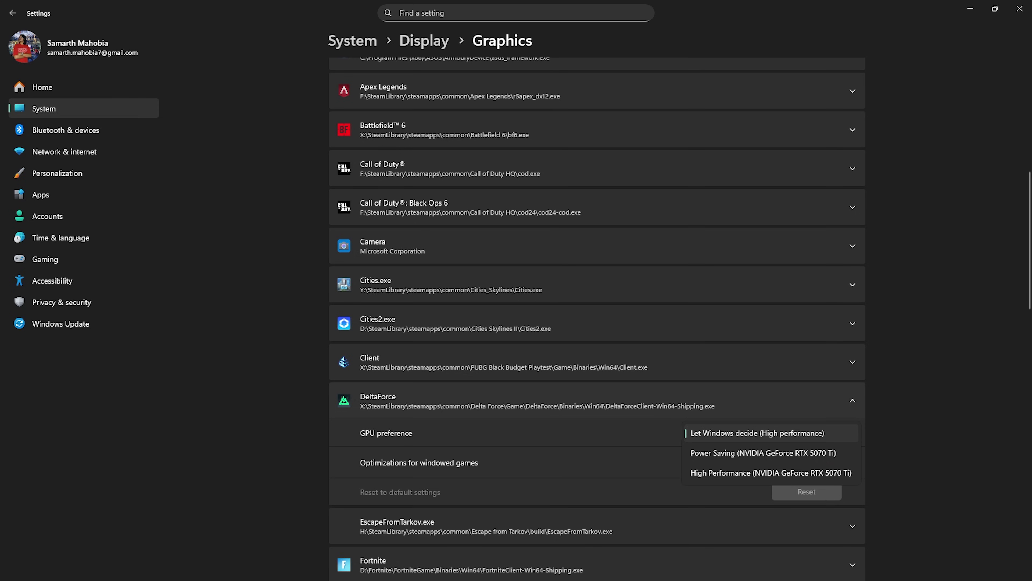
{"action": "left_click", "coordinate": [764, 474]}
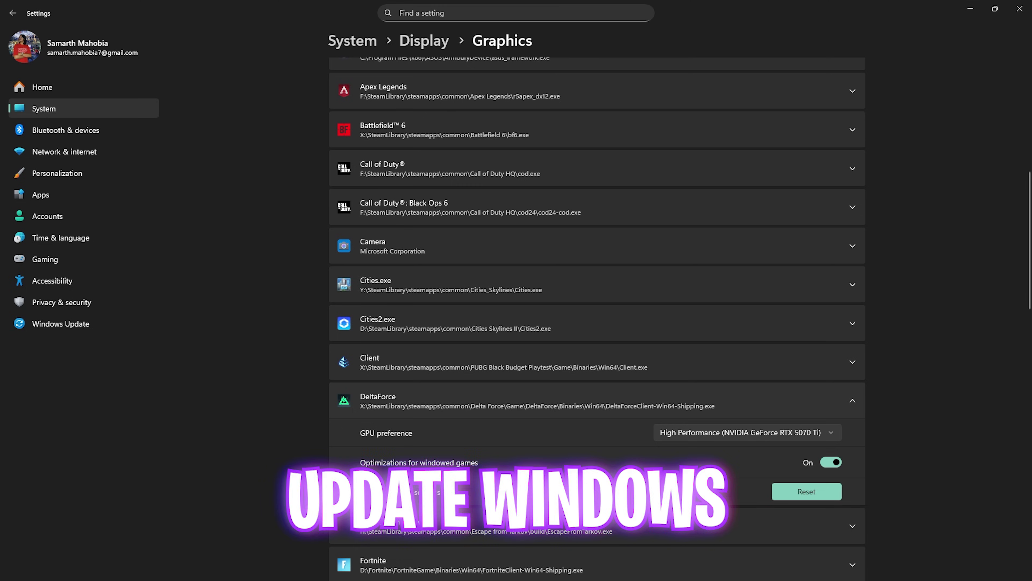
{"action": "left_click", "coordinate": [60, 324]}
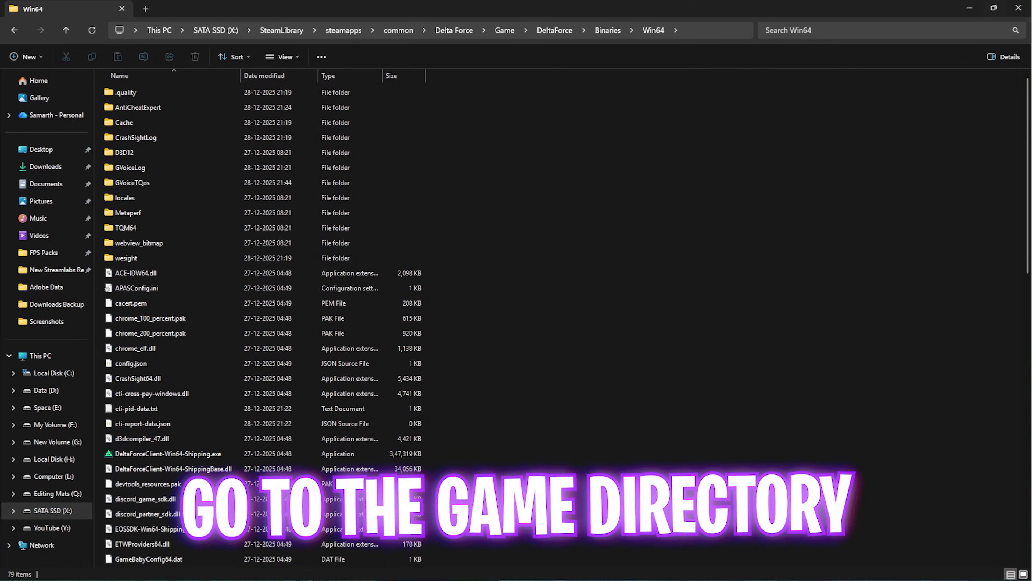
- In the compatibility properties of DeltaForceClient-Win64-Shipping.exe in the Win64 folder, disable fullscreen optimizations, adjust the high DPI settings and apply the changes
{"action": "left_click", "coordinate": [168, 453]}
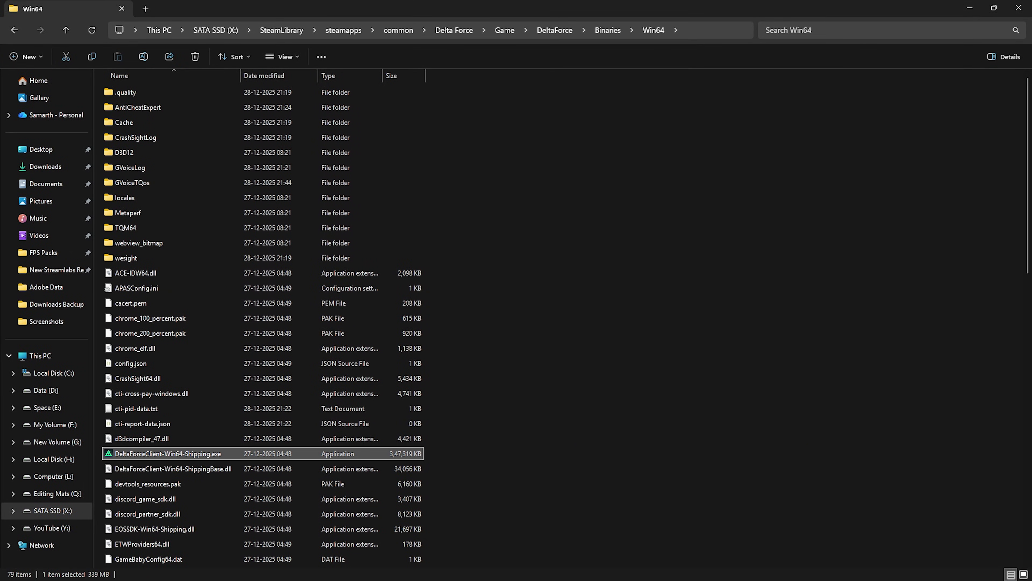
{"action": "right_click", "coordinate": [180, 454]}
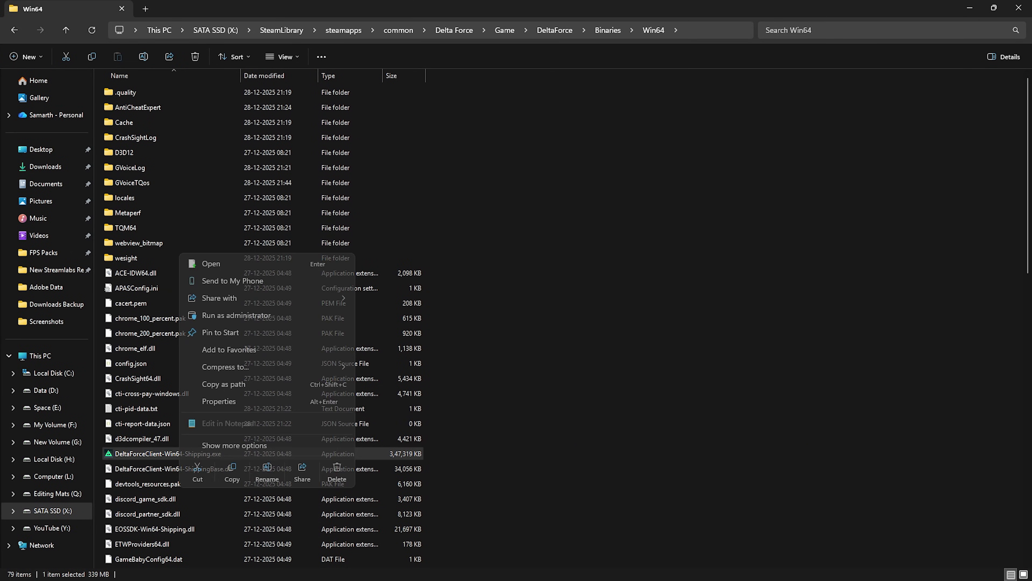
{"action": "left_click", "coordinate": [221, 400]}
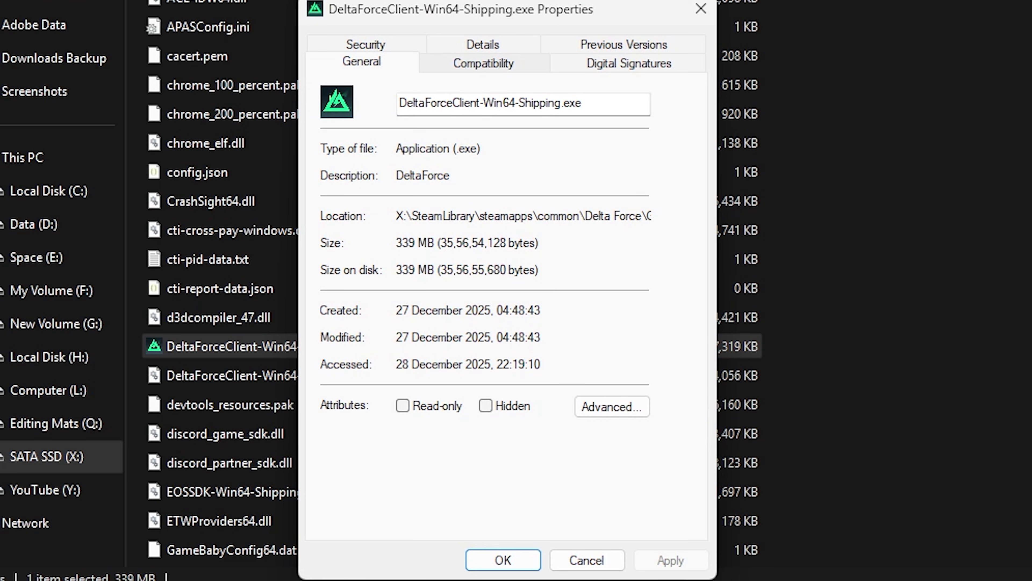
{"action": "left_click", "coordinate": [484, 63]}
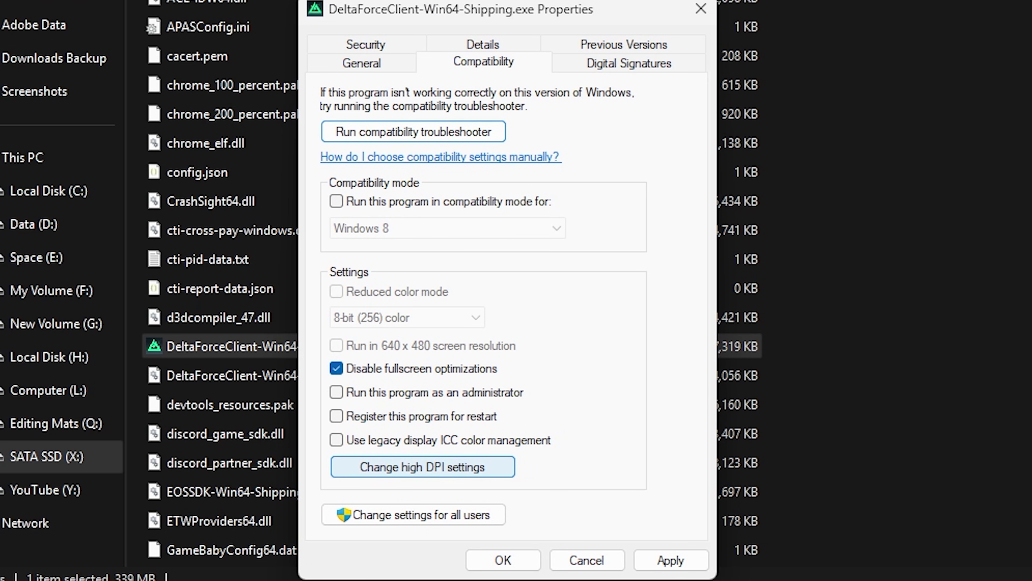
{"action": "left_click", "coordinate": [349, 472]}
{"action": "left_click", "coordinate": [584, 485]}
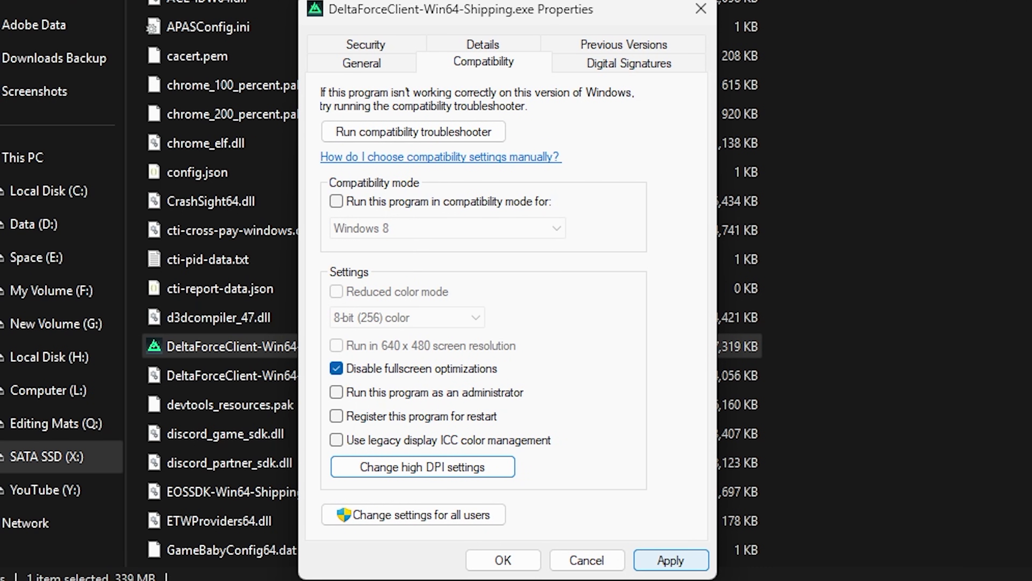
{"action": "left_click", "coordinate": [671, 560]}
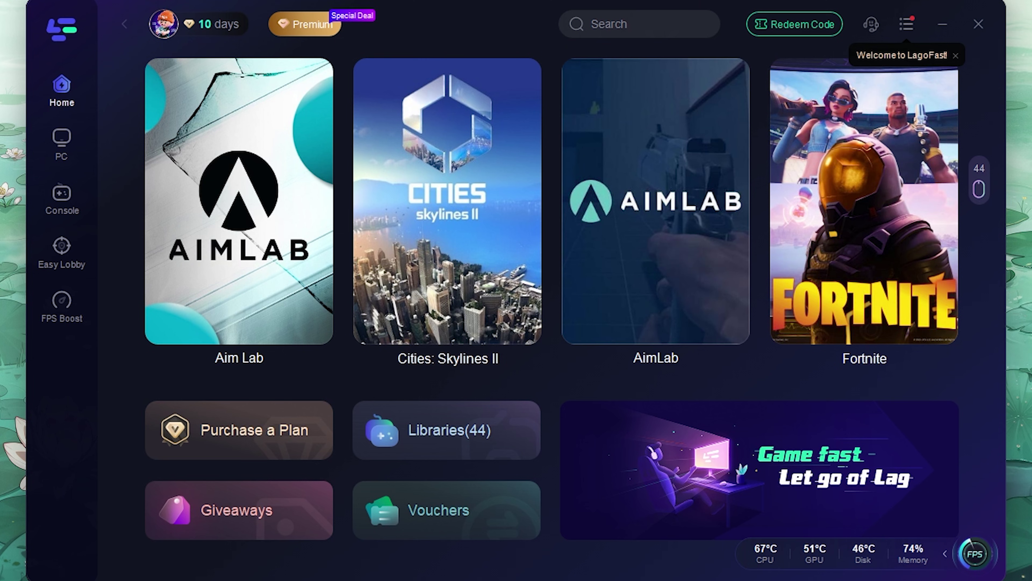
- In LagoFast, search for "Delta", choose Delta Force and boost it with the Automatic server on the Mumbai-Mumbai-P3674 path
{"action": "left_click", "coordinate": [609, 24]}
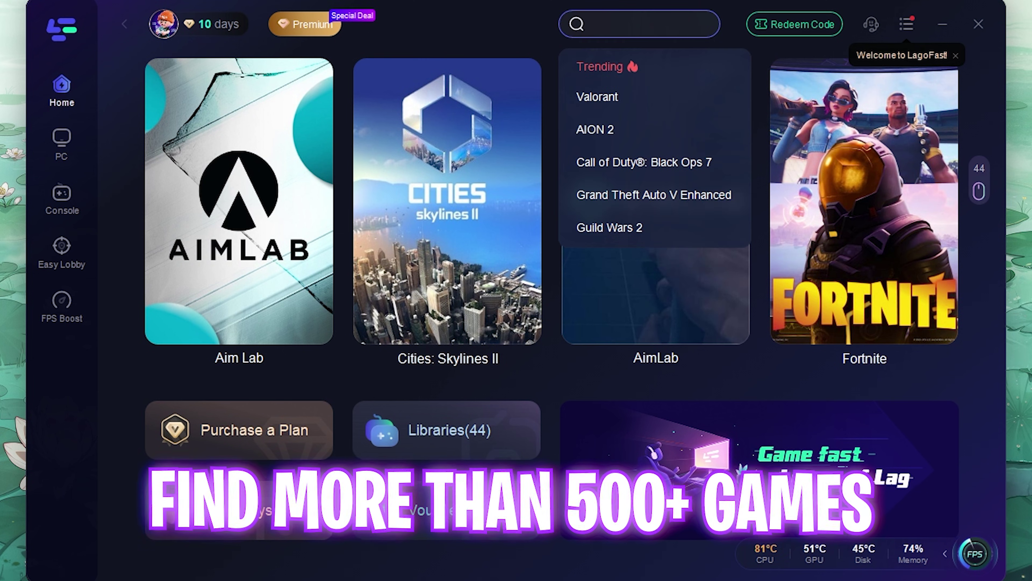
{"action": "type", "text": "Delta"}
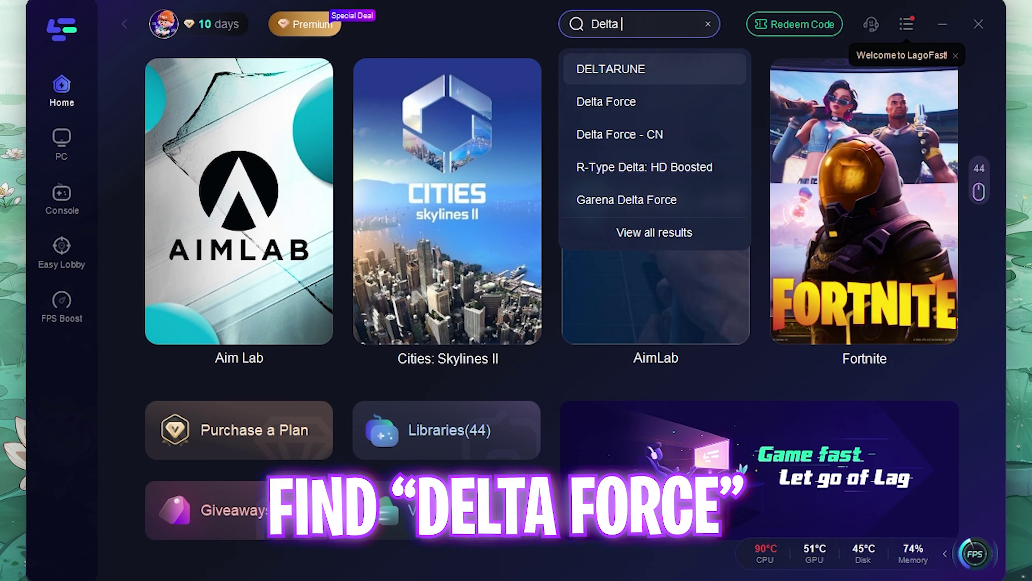
{"action": "left_click", "coordinate": [609, 101]}
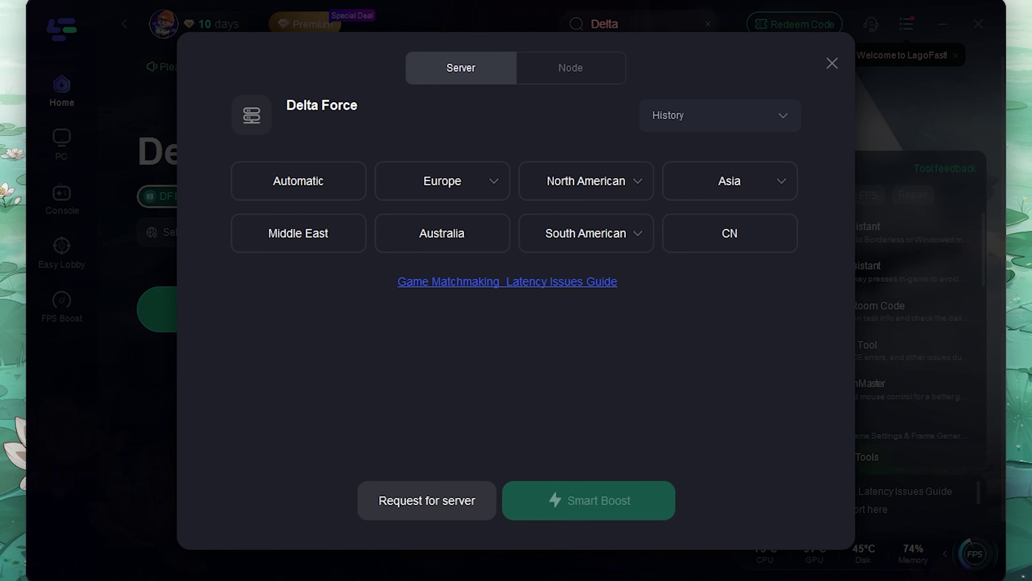
{"action": "left_click", "coordinate": [337, 186]}
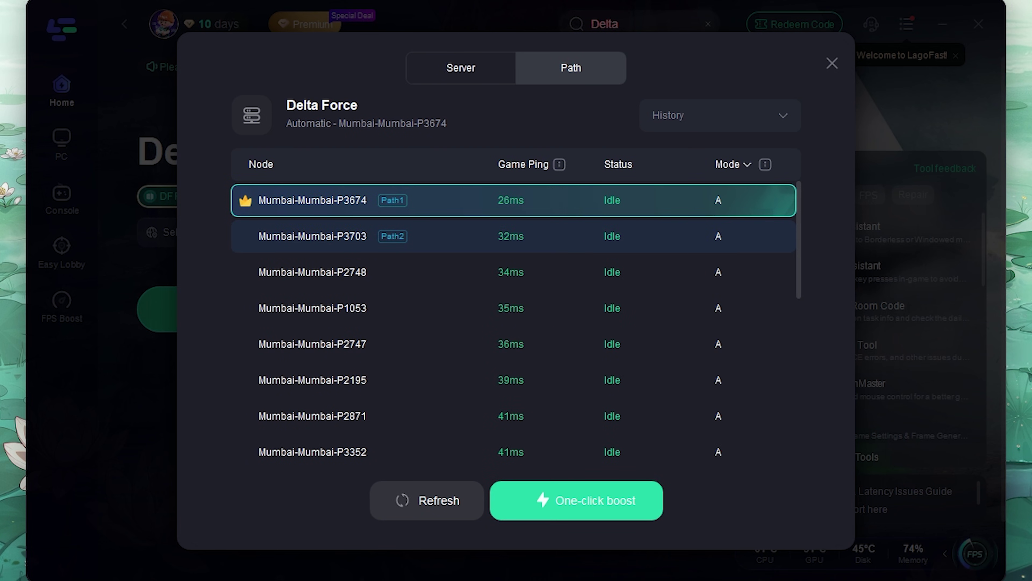
{"action": "left_click", "coordinate": [576, 499]}
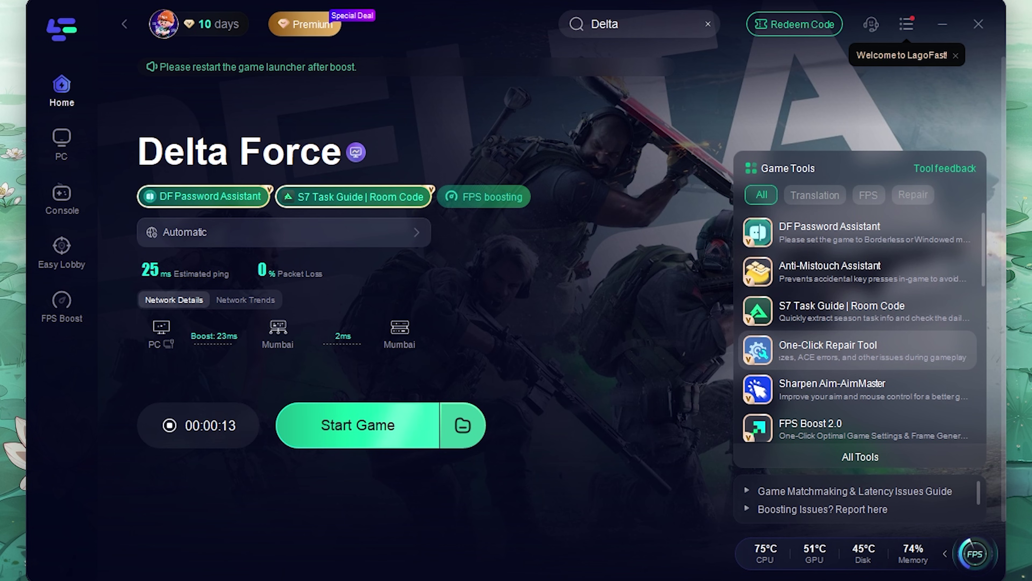
- Browse the Delta Force game tools and run the Memory Optimization Assistant to release memory
{"action": "scroll", "coordinate": [859, 338], "scroll_direction": "down", "scroll_amount": 2}
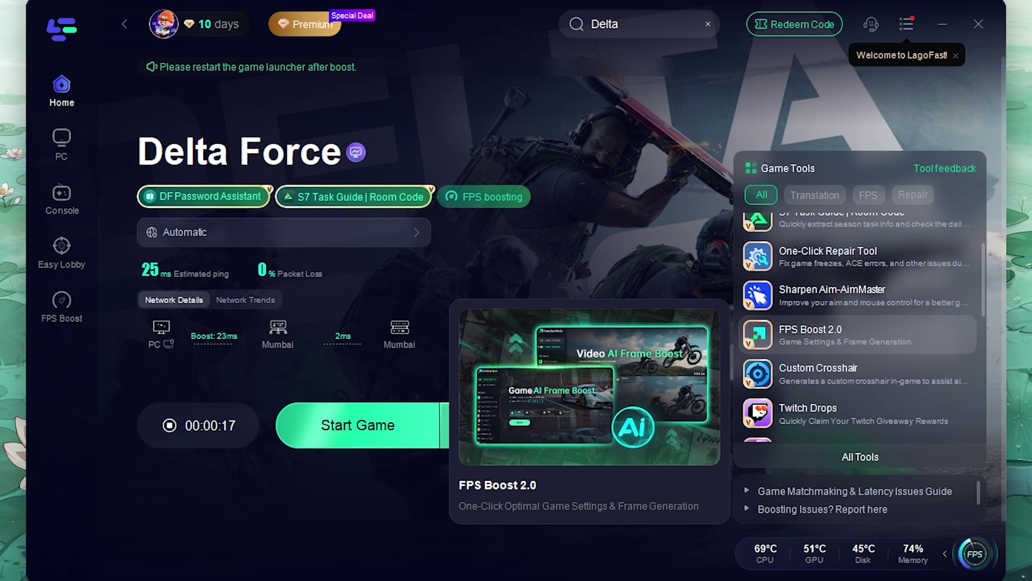
{"action": "scroll", "coordinate": [857, 334], "scroll_direction": "down", "scroll_amount": 3}
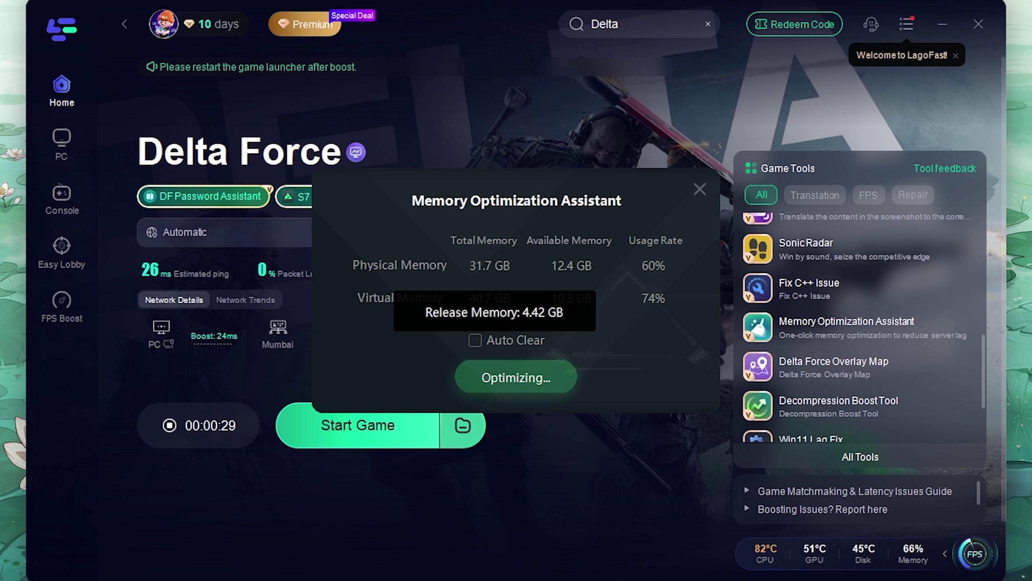
{"action": "scroll", "coordinate": [857, 350], "scroll_direction": "down", "scroll_amount": 3}
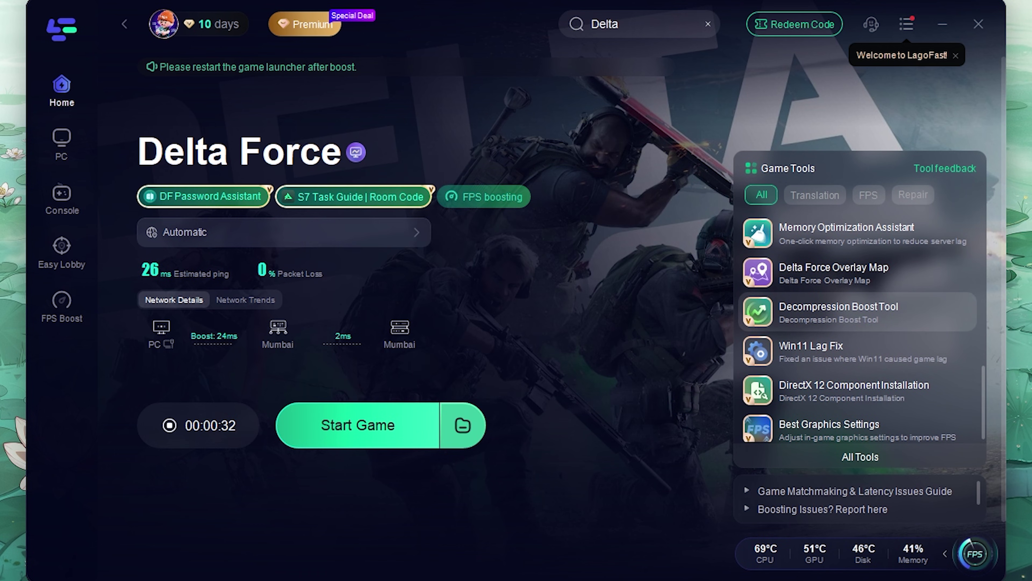
- Review the remaining Delta Force game tools, the FPS Boost system services and the subscription page with its discount code
{"action": "scroll", "coordinate": [857, 346], "scroll_direction": "down", "scroll_amount": 1}
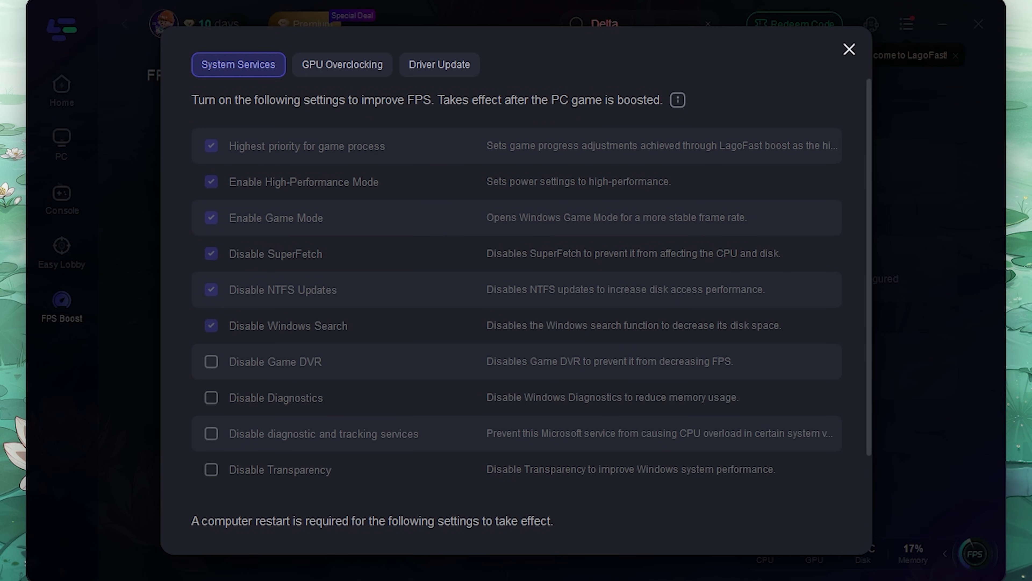
{"action": "key", "text": "Escape"}
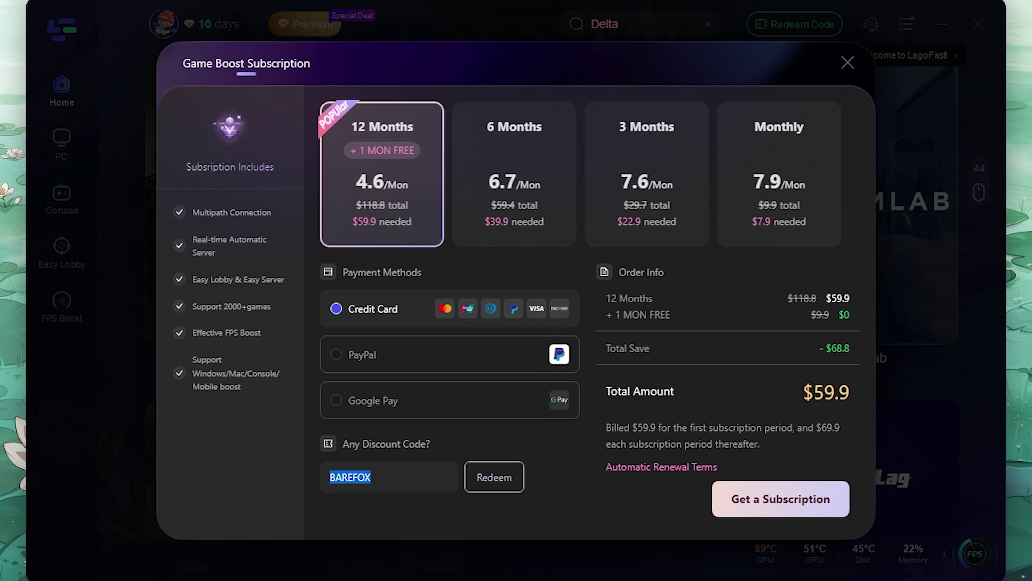
{"action": "key", "text": "Return"}
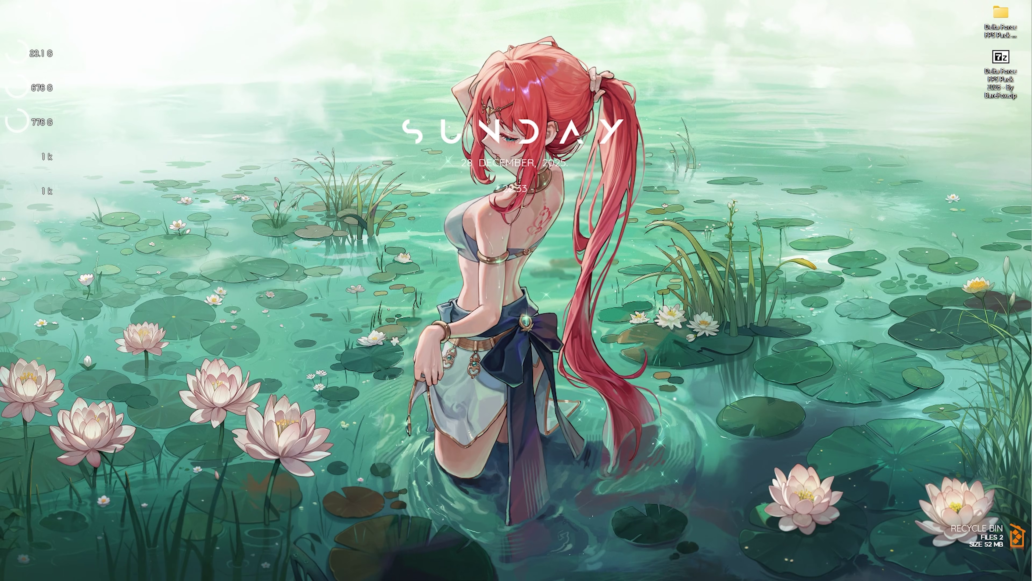
- Find and open the Local Group Policy Editor and maximize its window
{"action": "key", "text": "super"}
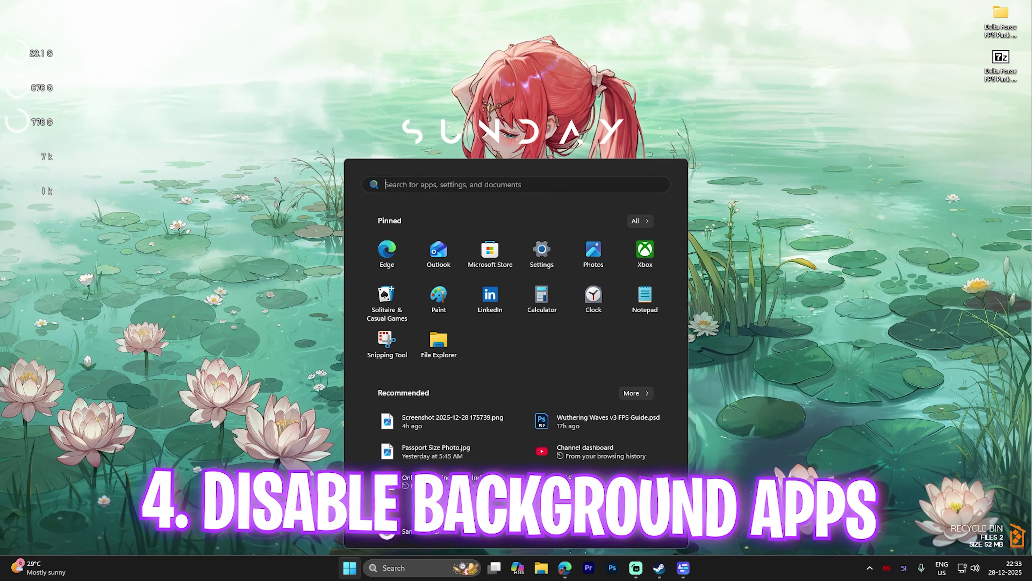
{"action": "type", "text": "edit e"}
{"action": "key", "text": "BackSpace"}
{"action": "type", "text": "gro"}
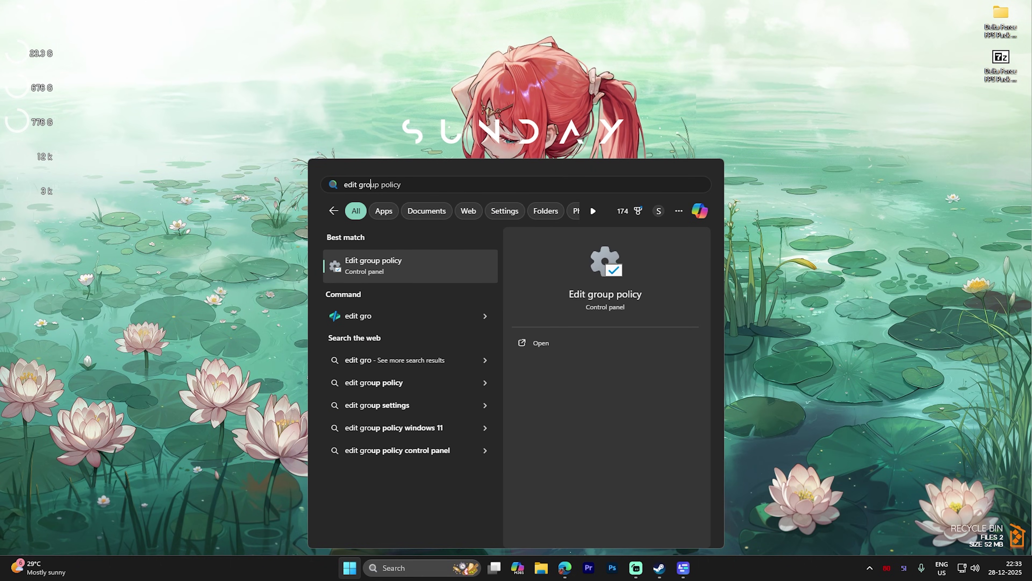
{"action": "key", "text": "Return"}
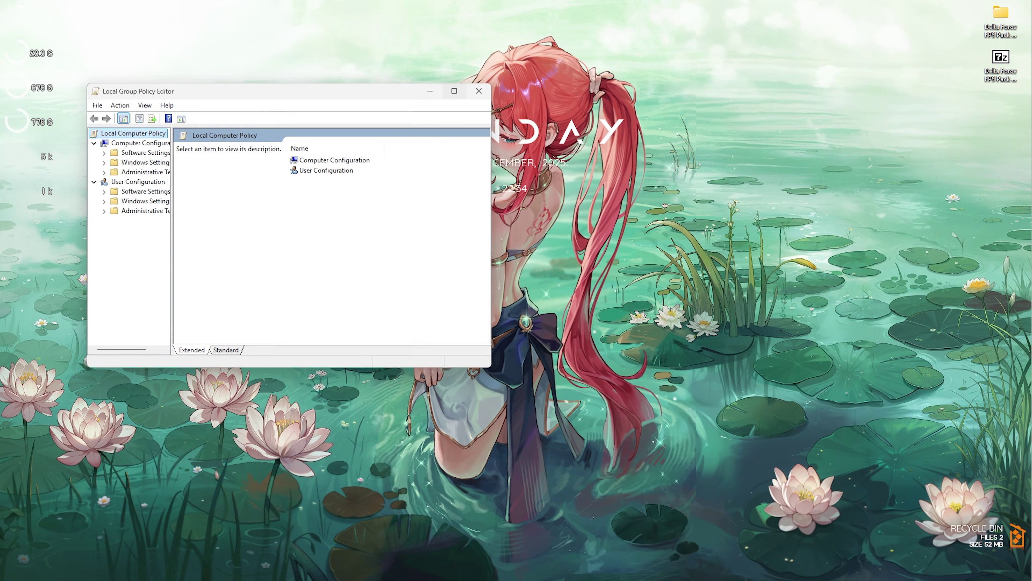
{"action": "key", "text": "super+Up"}
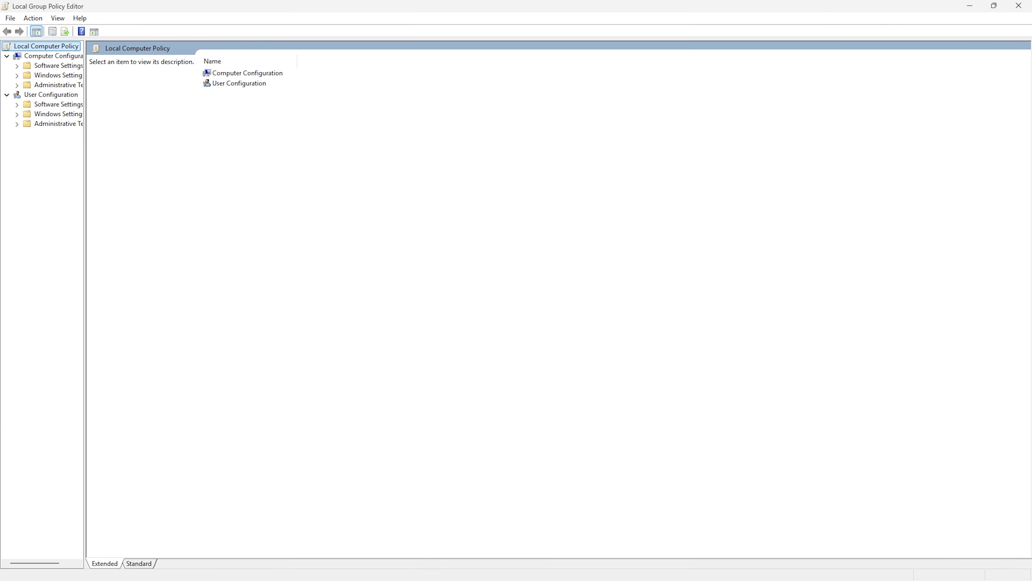
- Open the App Privacy policies in Windows Components under the Computer Configuration administrative templates
{"action": "double_click", "coordinate": [247, 73]}
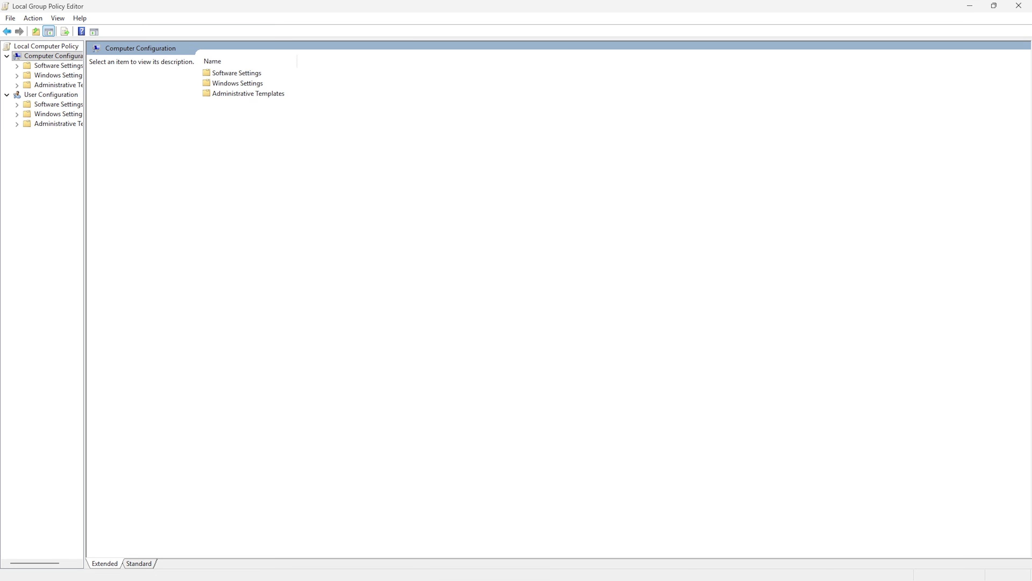
{"action": "double_click", "coordinate": [248, 93]}
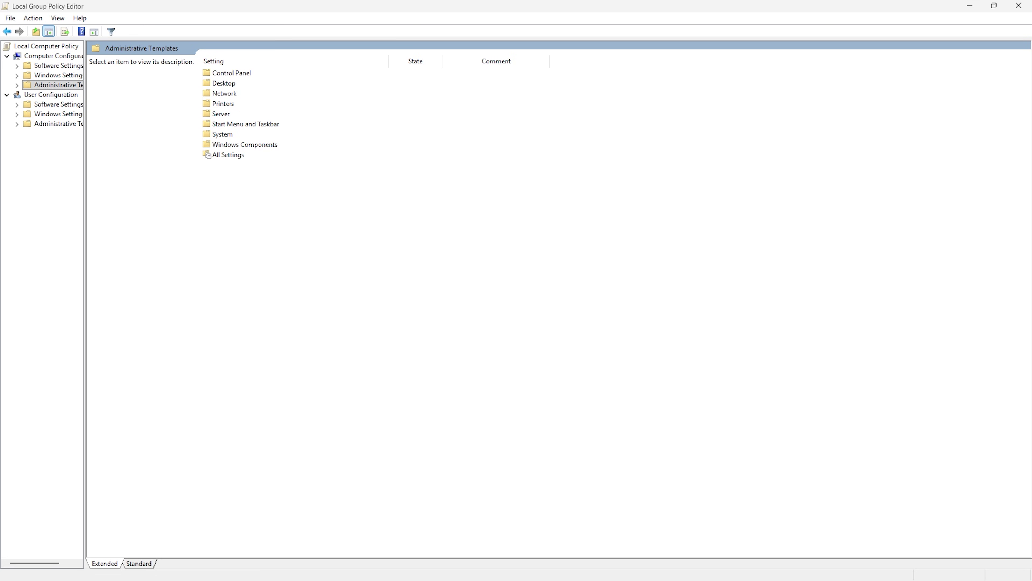
{"action": "double_click", "coordinate": [244, 145]}
{"action": "double_click", "coordinate": [229, 114]}
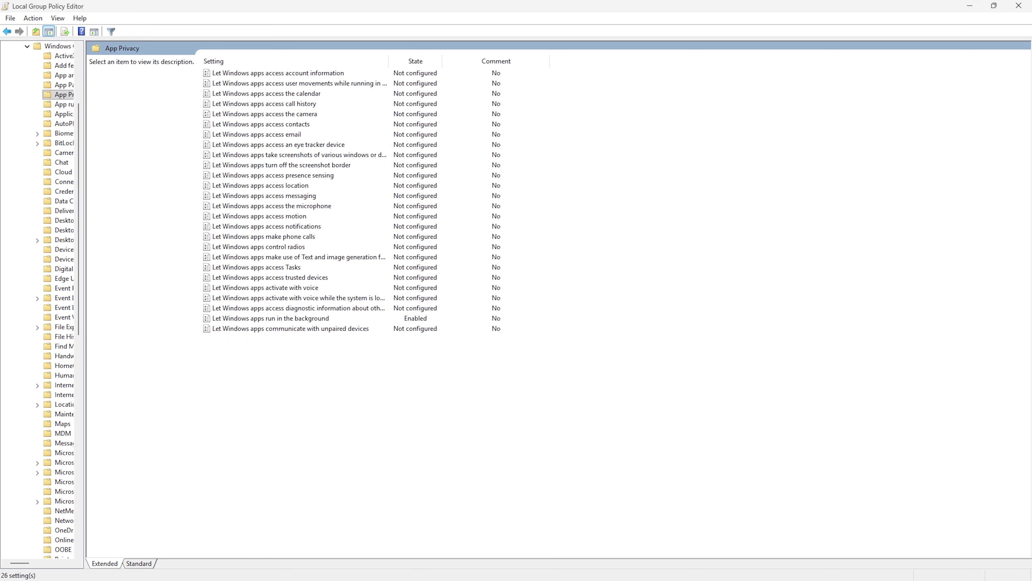
- Set the default for all apps to Force Deny in the "Let Windows apps run in the background" policy and apply it
{"action": "double_click", "coordinate": [270, 318]}
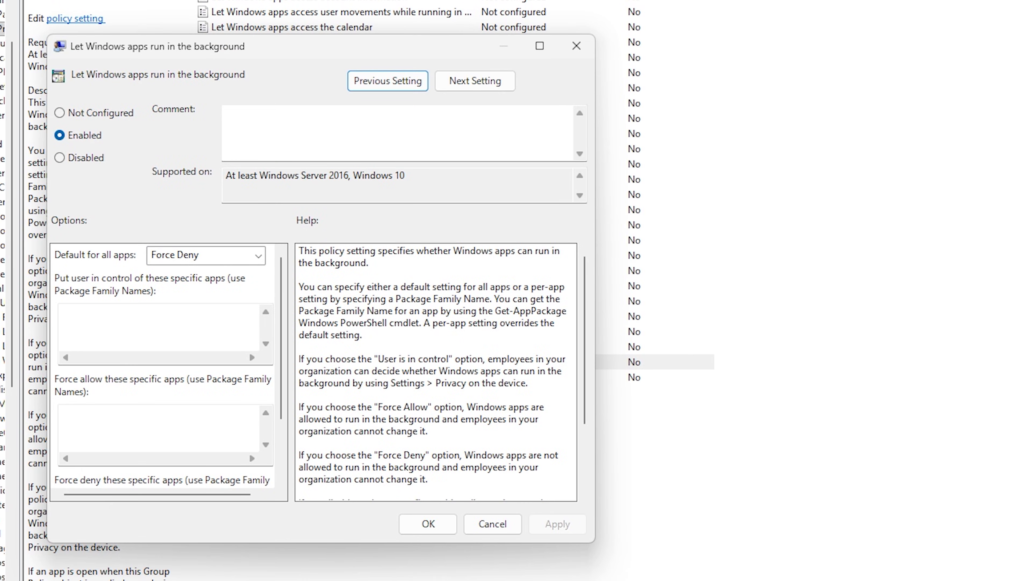
{"action": "left_click", "coordinate": [205, 256]}
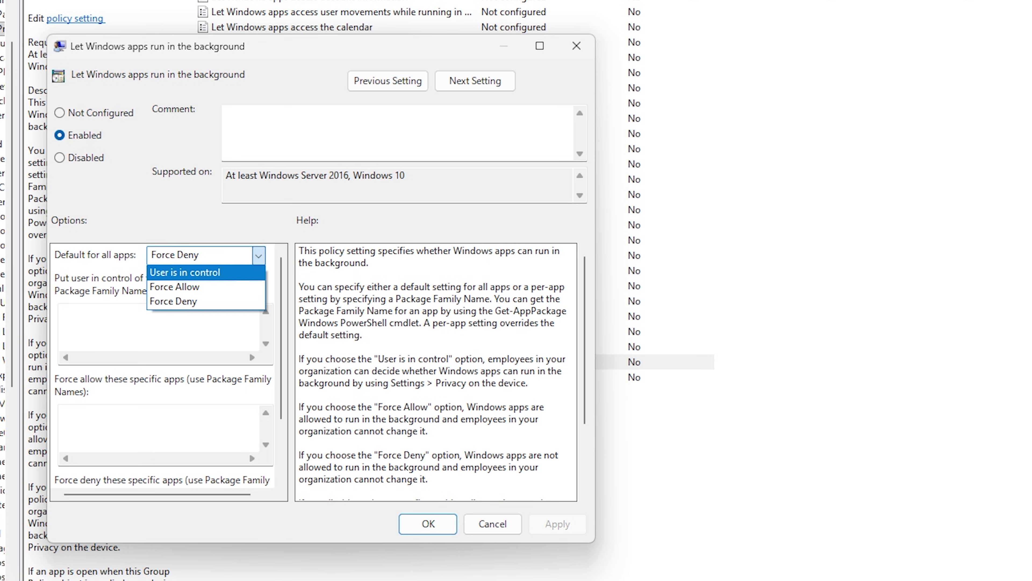
{"action": "left_click", "coordinate": [205, 303]}
{"action": "left_click", "coordinate": [557, 524]}
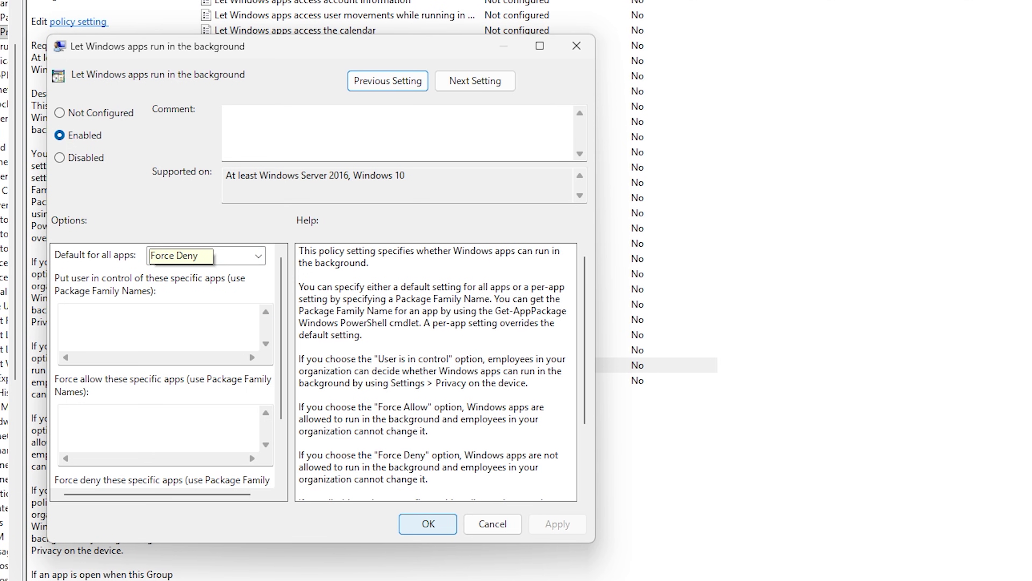
{"action": "left_click", "coordinate": [576, 46]}
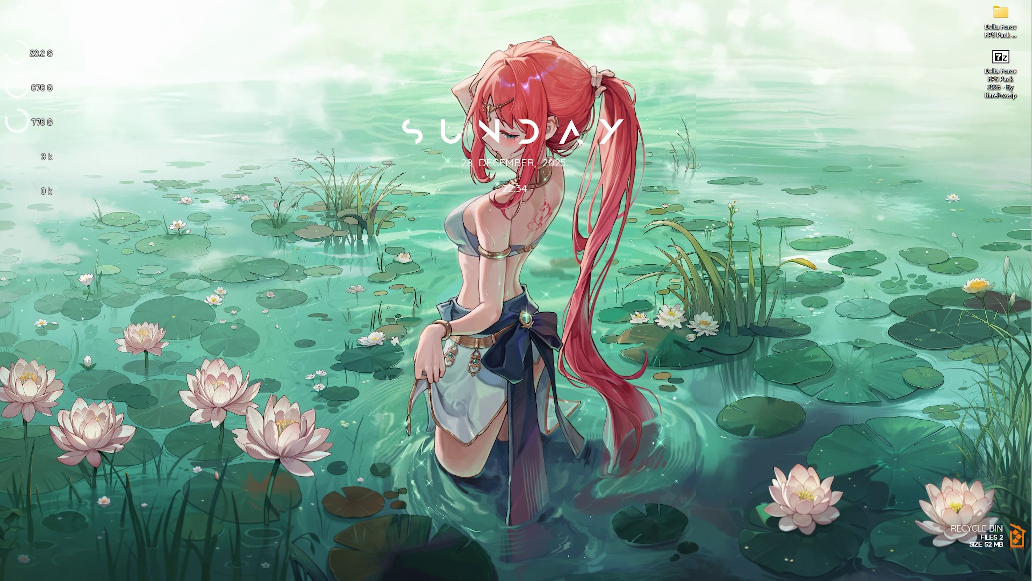
- Find and open the Windows Services console
{"action": "key", "text": "super"}
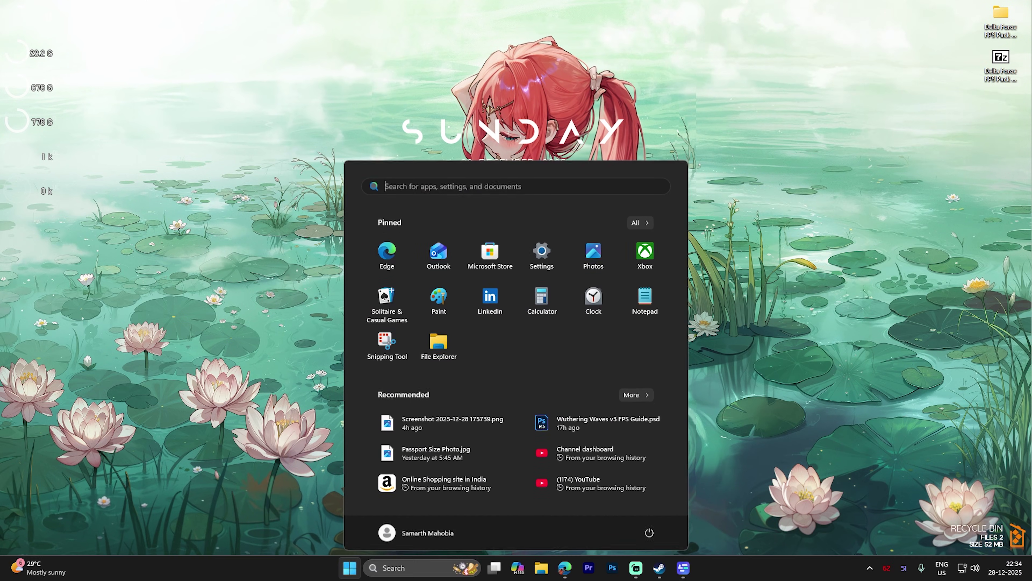
{"action": "type", "text": "services"}
{"action": "key", "text": "Return"}
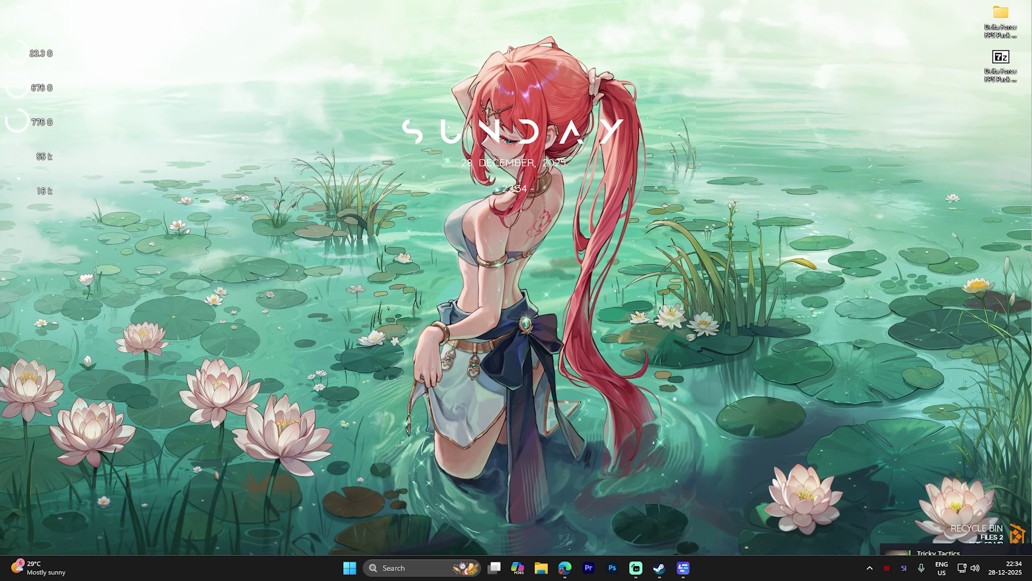
- Set the SysMain service's startup type to Disabled in its properties and apply the change
{"action": "key", "text": "s"}
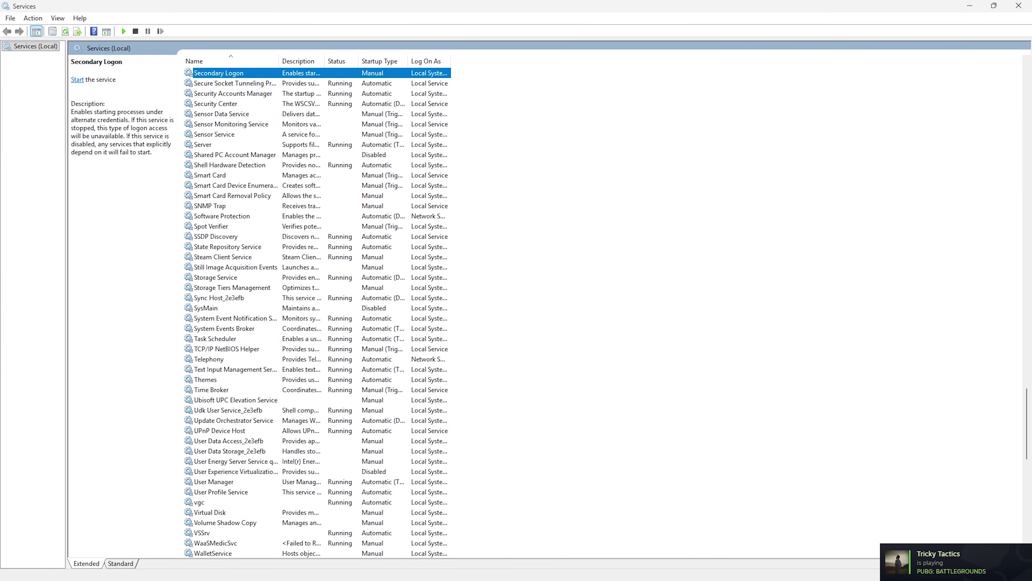
{"action": "left_click", "coordinate": [222, 308]}
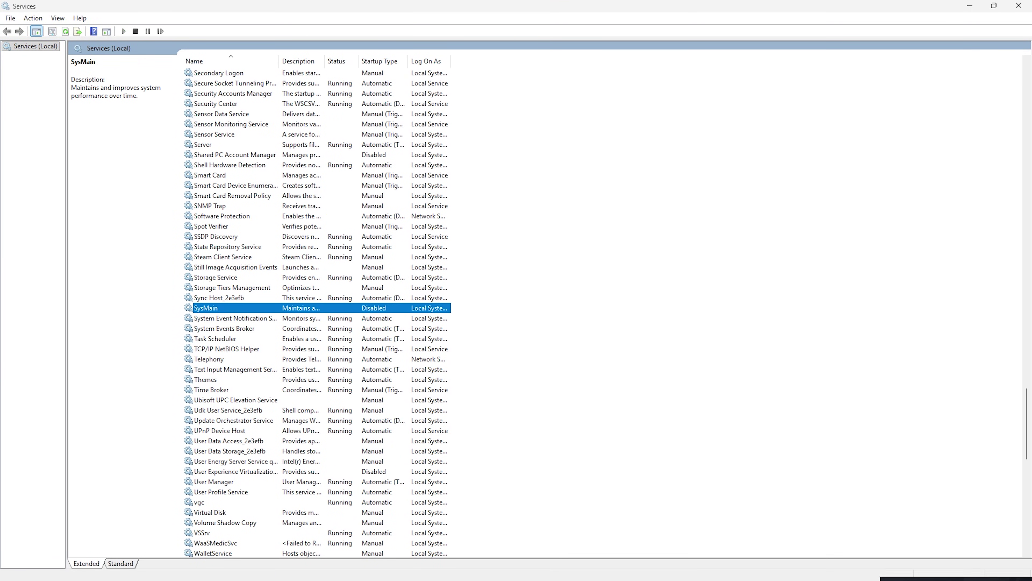
{"action": "right_click", "coordinate": [223, 308]}
{"action": "left_click", "coordinate": [260, 411]}
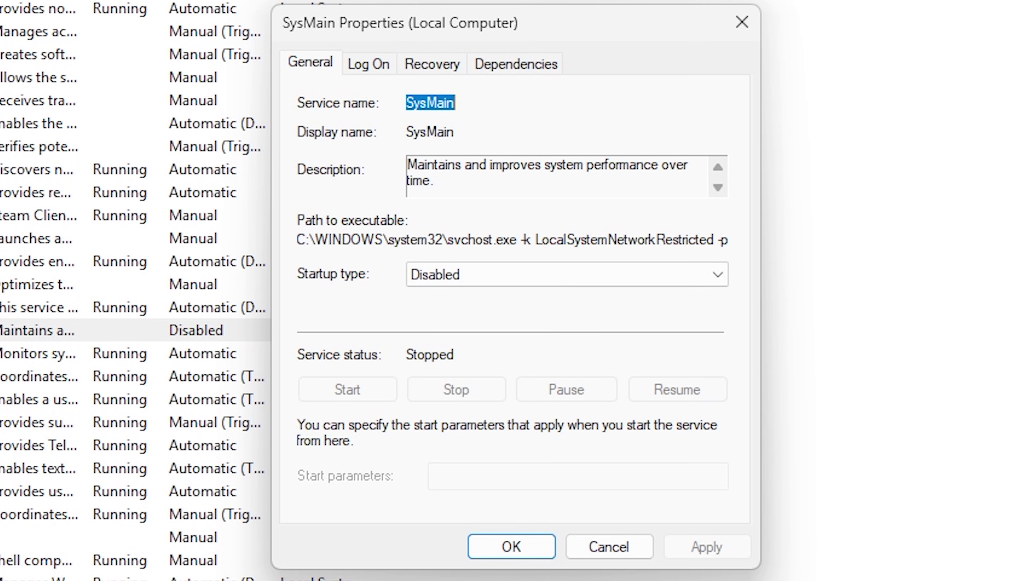
{"action": "left_click", "coordinate": [566, 274]}
{"action": "left_click", "coordinate": [566, 344]}
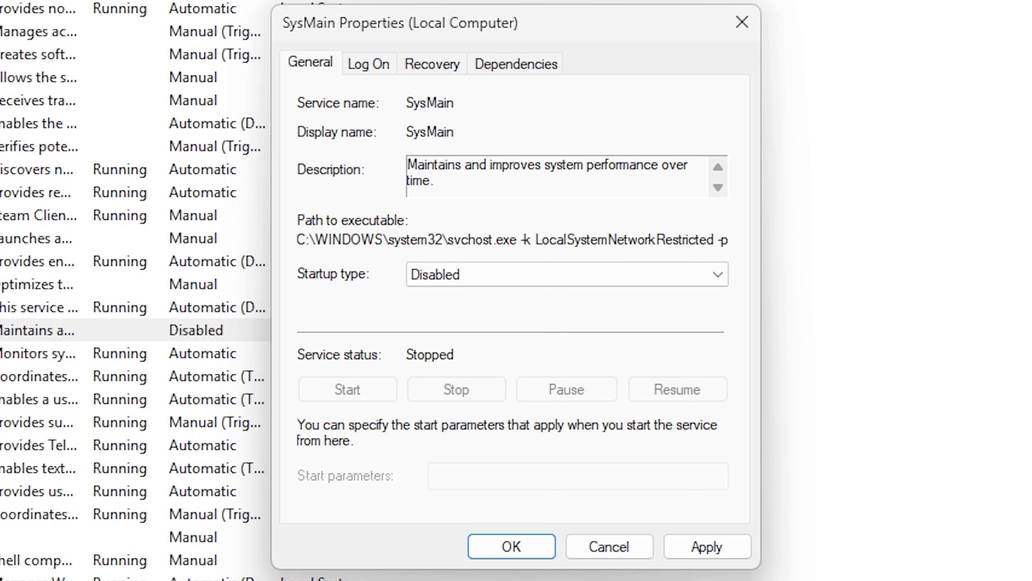
{"action": "left_click", "coordinate": [707, 546]}
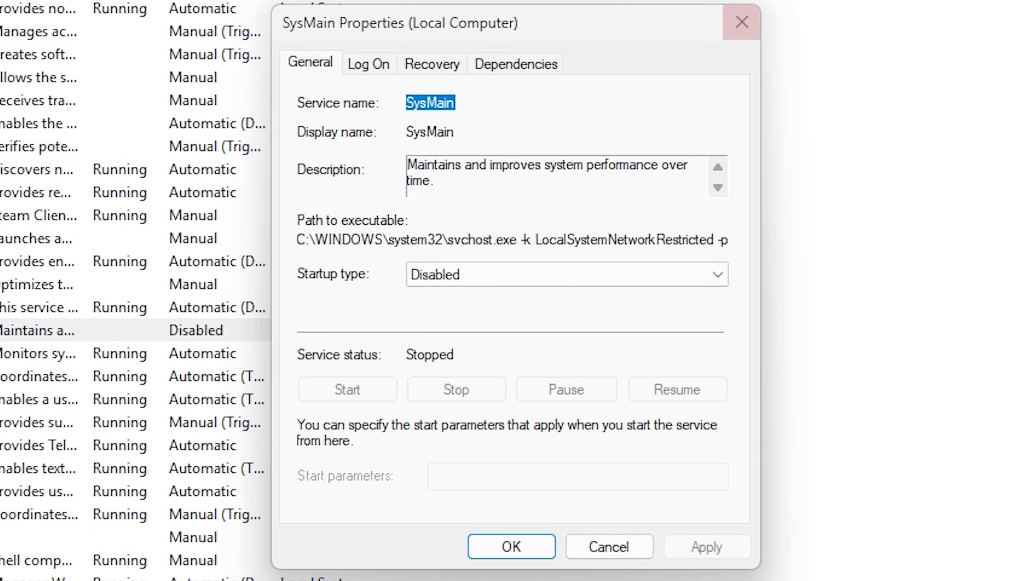
{"action": "key", "text": "Return"}
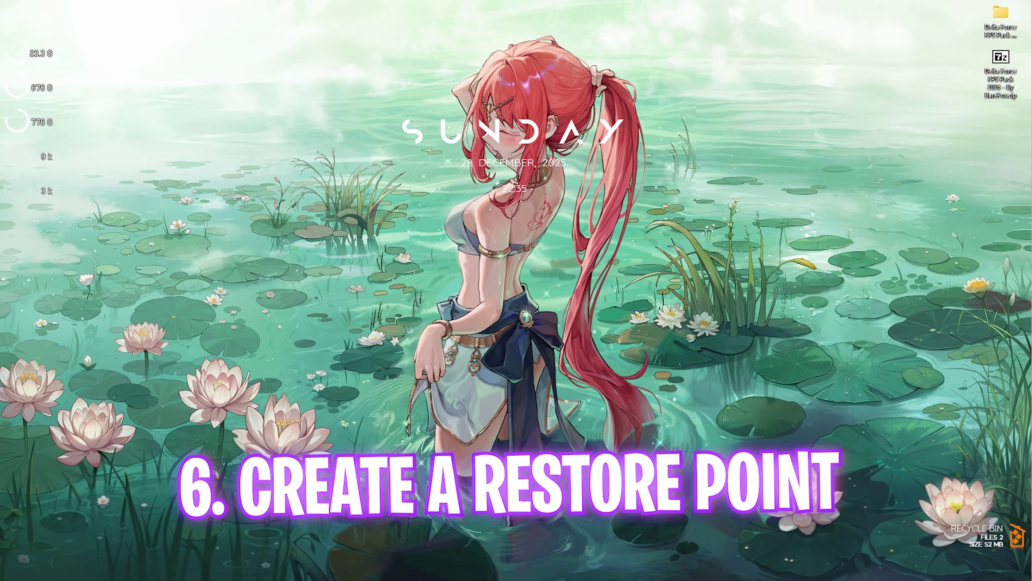
- Open the System Protection settings, create a restore point named "Delta Forc" and close the dialogs
{"action": "key", "text": "super"}
{"action": "type", "text": "create a restore point"}
{"action": "key", "text": "Return"}
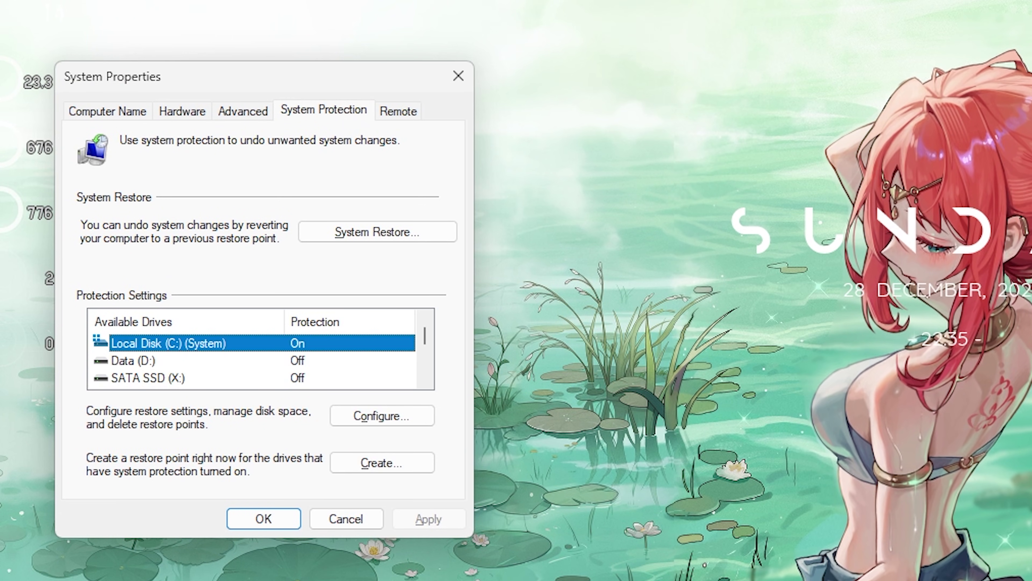
{"action": "left_click", "coordinate": [381, 462]}
{"action": "type", "text": "Delta Forc"}
{"action": "key", "text": "Return"}
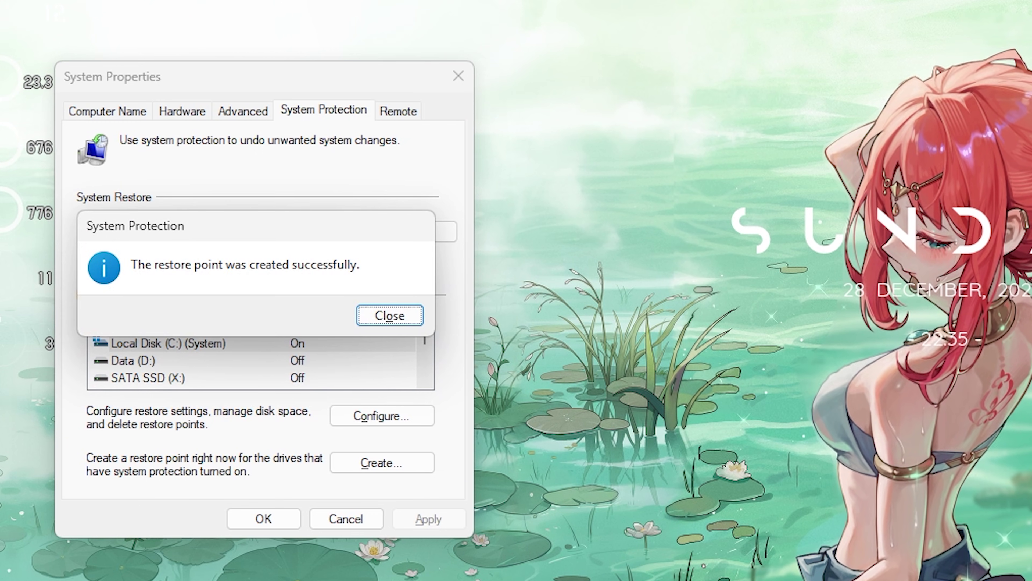
{"action": "key", "text": "Return"}
{"action": "key", "text": "Return"}
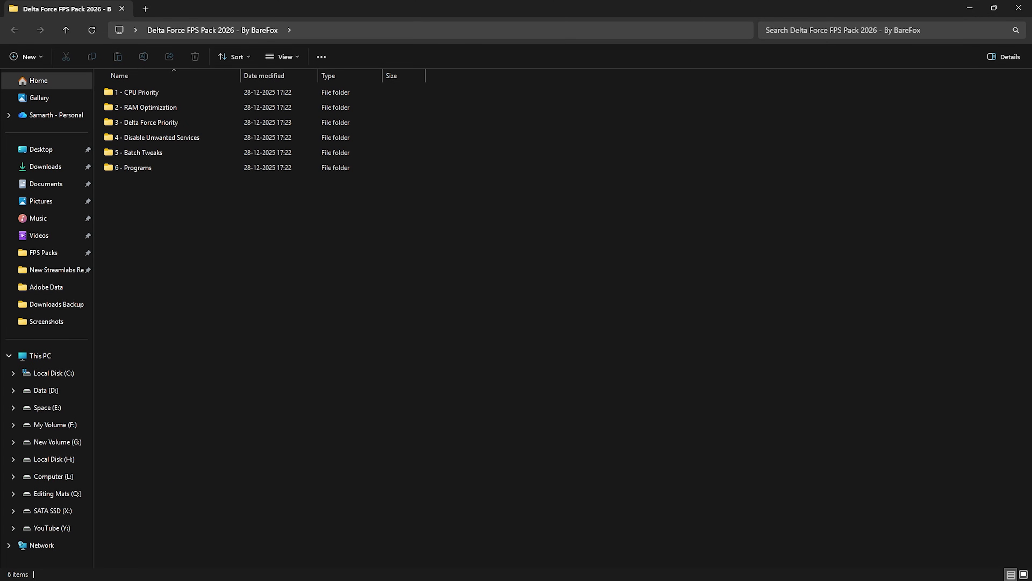
- In the Delta Force FPS Pack 2026 folder, view the INTEL registry file under 1 - CPU Priority and return to the pack folder
{"action": "double_click", "coordinate": [136, 92]}
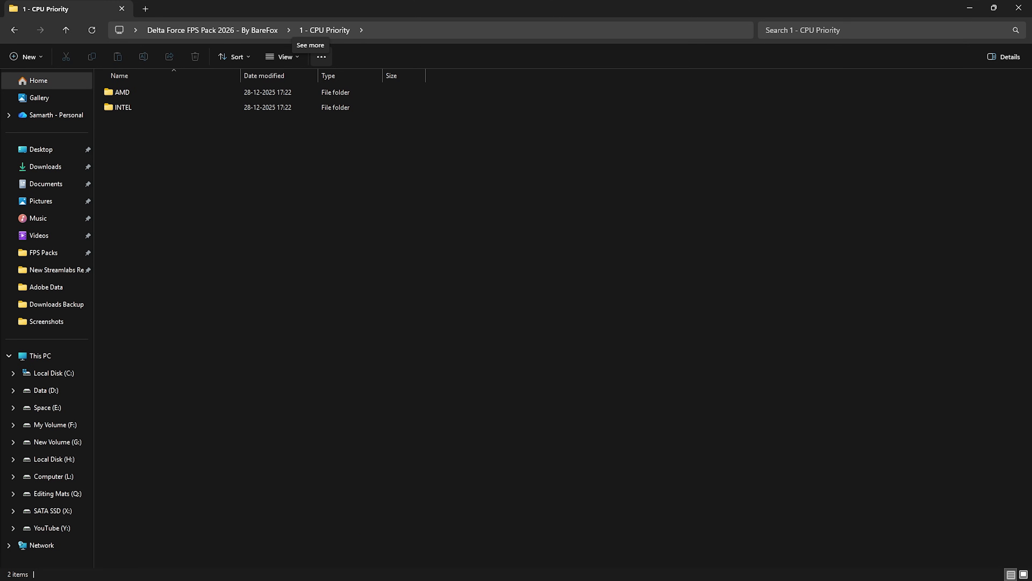
{"action": "double_click", "coordinate": [123, 106]}
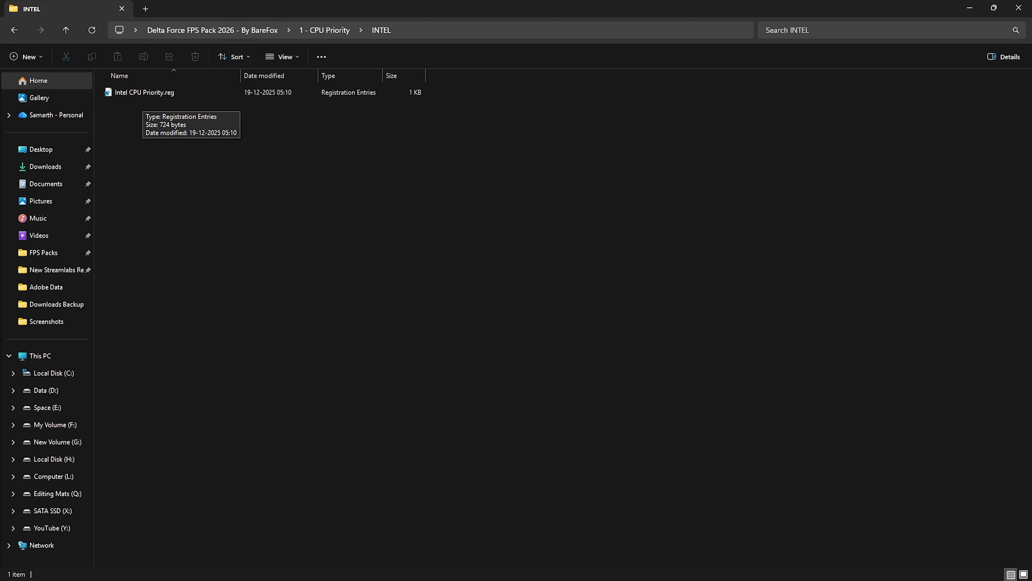
{"action": "left_click", "coordinate": [212, 30]}
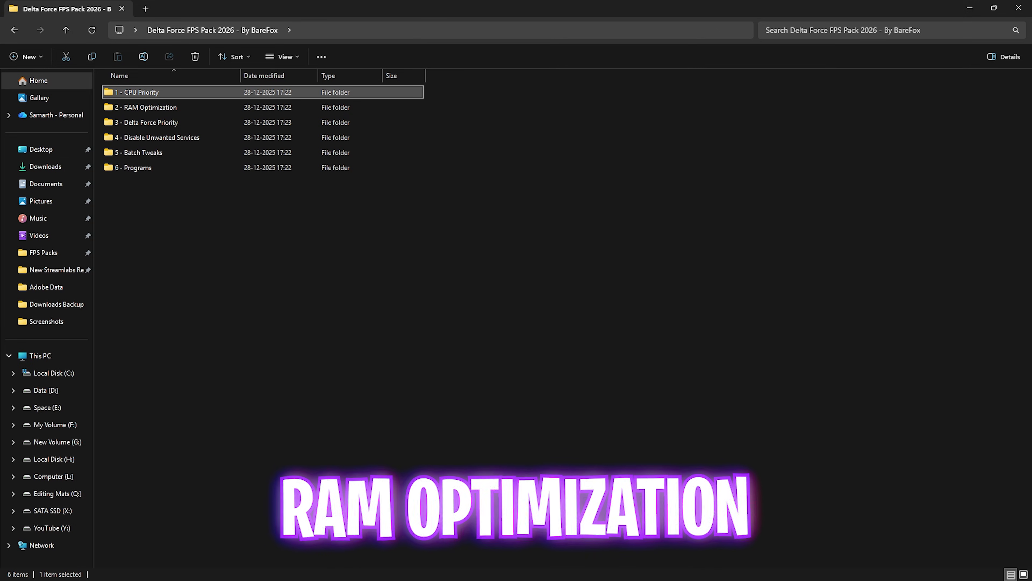
- Look through the registry files in 2 - RAM Optimization, including 32GB Ram.reg and Reset to Default.reg, and return to the pack folder
{"action": "double_click", "coordinate": [252, 107]}
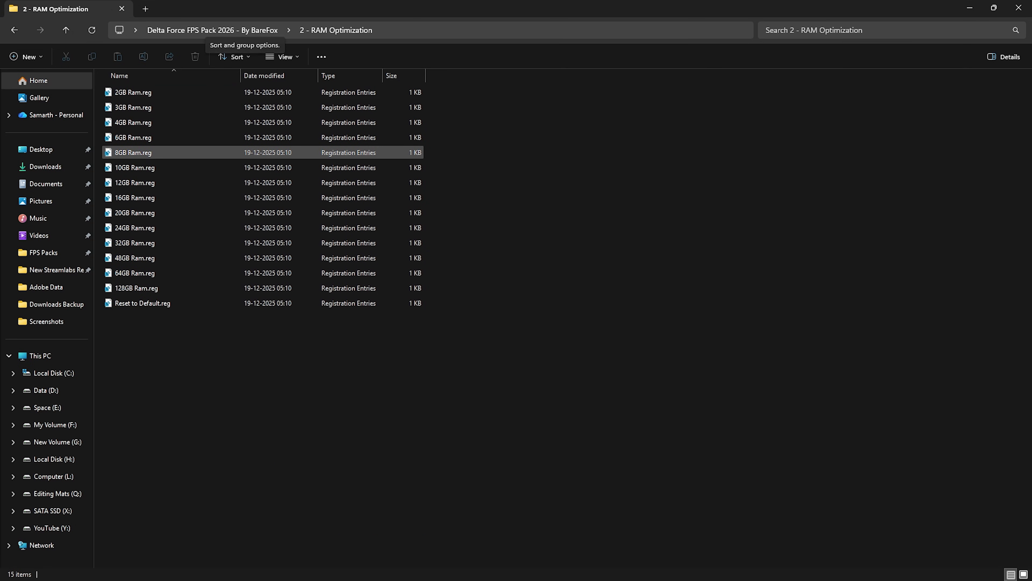
{"action": "left_click", "coordinate": [215, 242]}
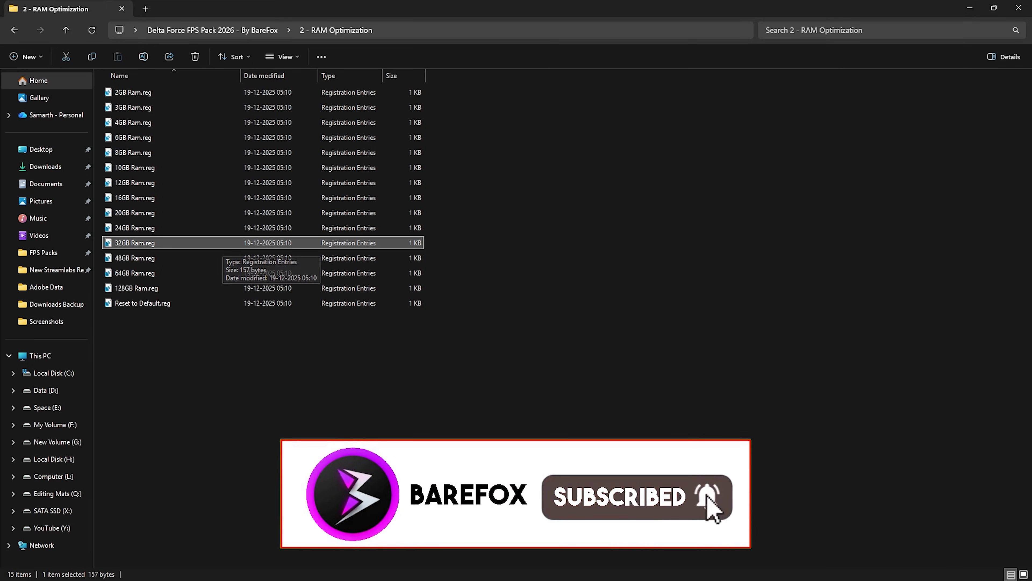
{"action": "left_click_drag", "start_coordinate": [456, 286], "coordinate": [242, 89]}
{"action": "key", "text": "Escape"}
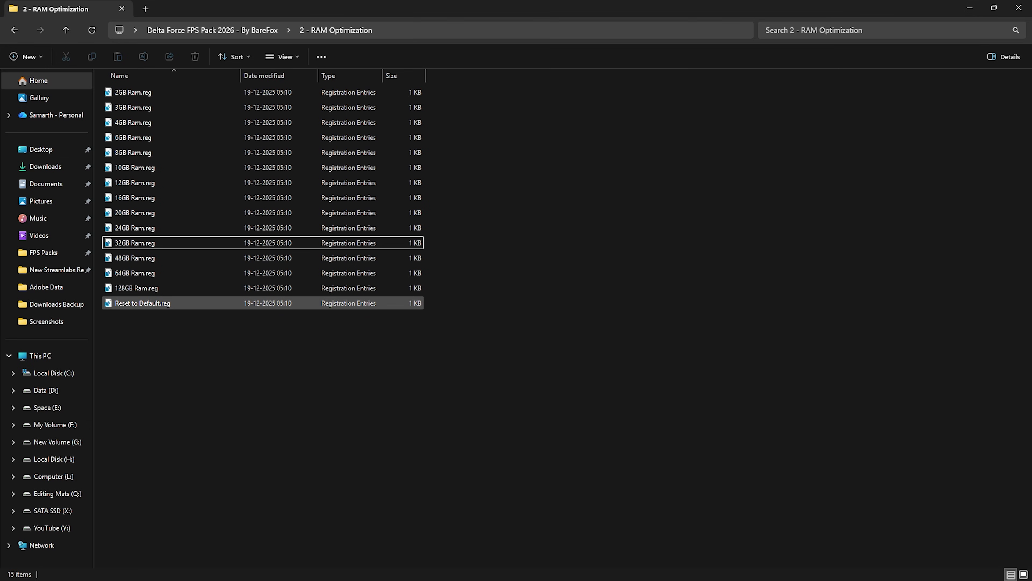
{"action": "left_click", "coordinate": [168, 303]}
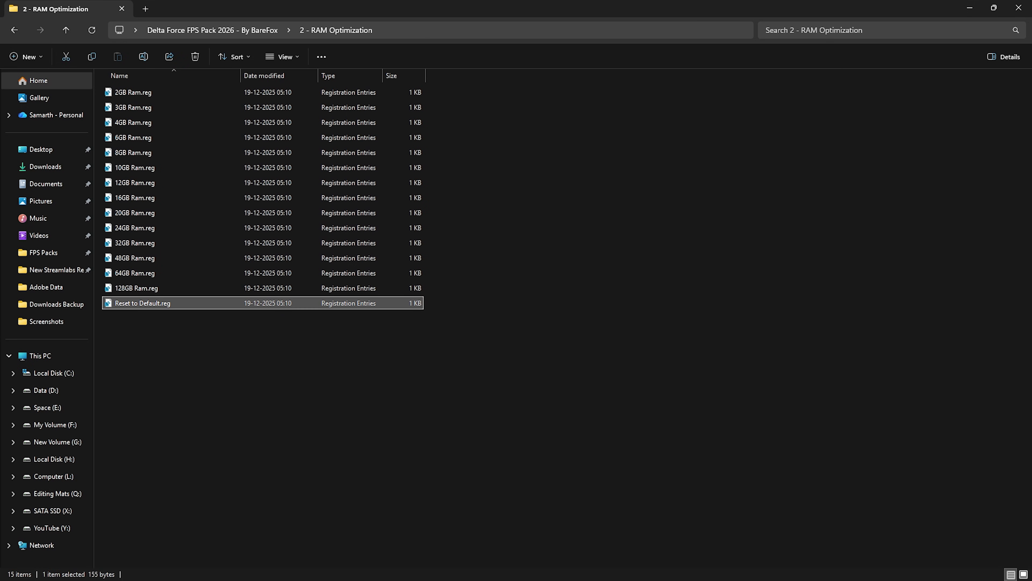
{"action": "left_click", "coordinate": [211, 30]}
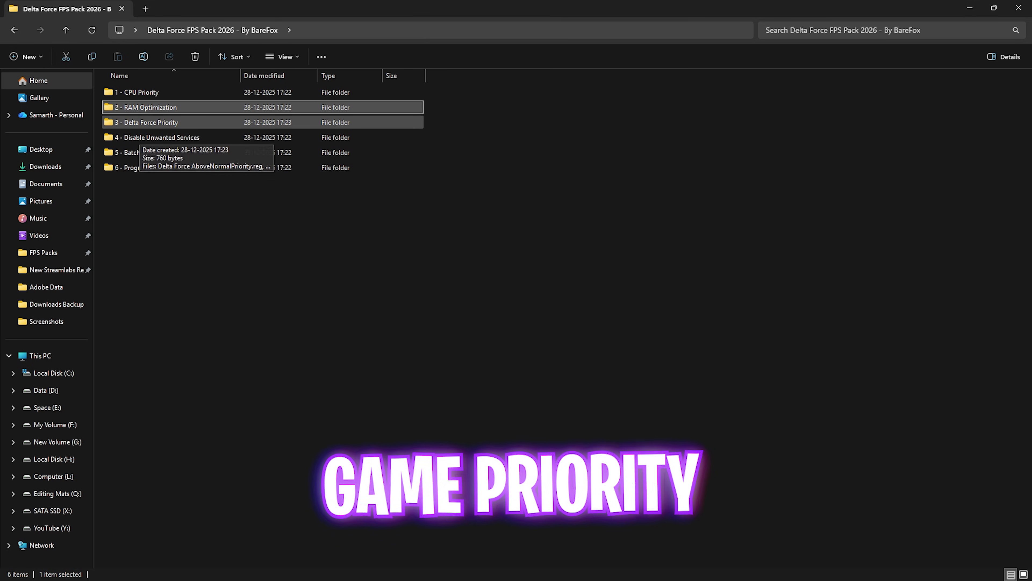
- View the registry files in 3 - Delta Force Priority and open the 4 - Disable Unwanted Services folder
{"action": "double_click", "coordinate": [139, 122]}
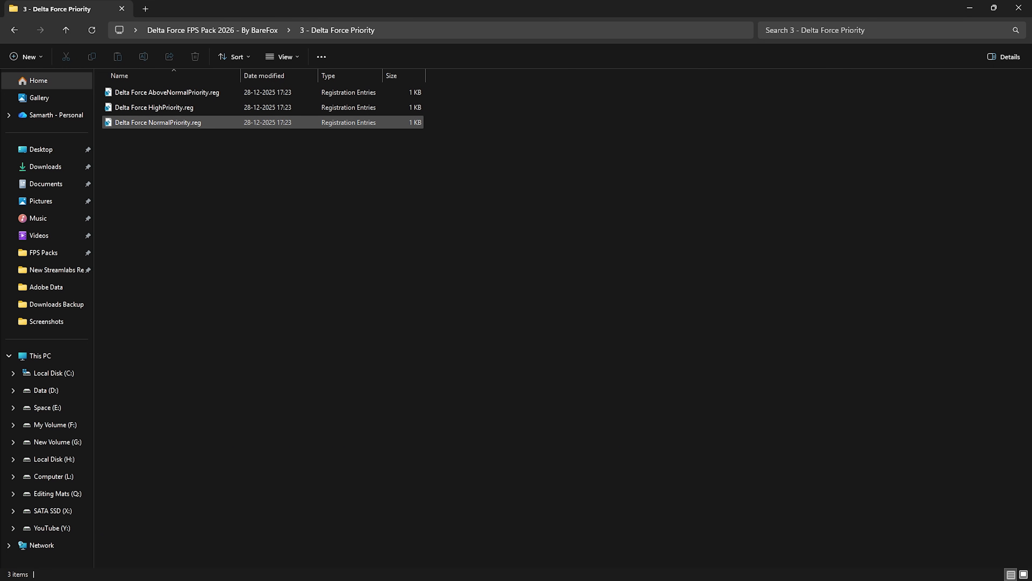
{"action": "left_click", "coordinate": [212, 30]}
{"action": "double_click", "coordinate": [171, 137]}
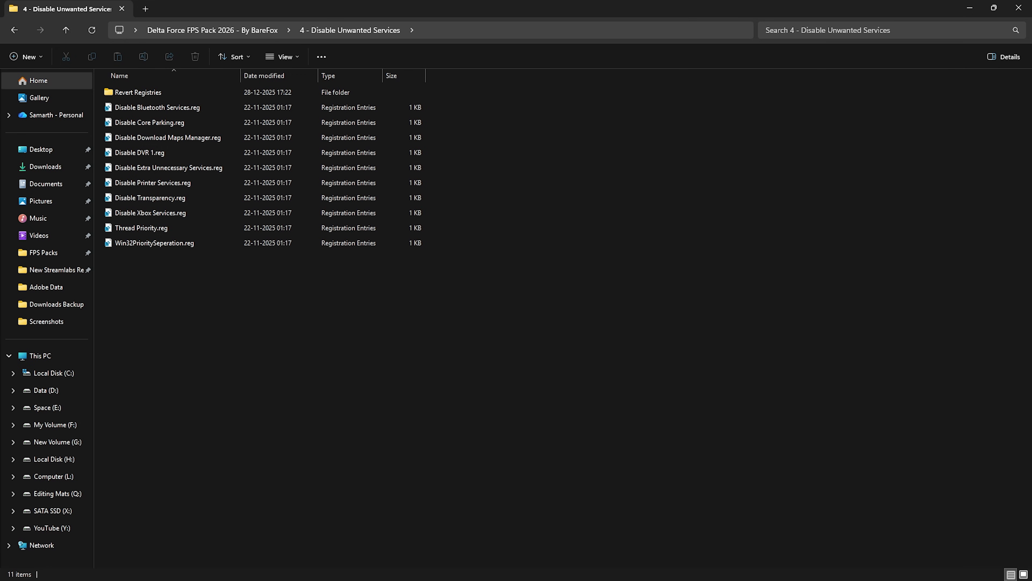
- Look through the registry files in 4 - Disable Unwanted Services and its Revert Registries folder, and return to the pack folder
{"action": "left_click", "coordinate": [157, 107]}
{"action": "left_click", "coordinate": [157, 107]}
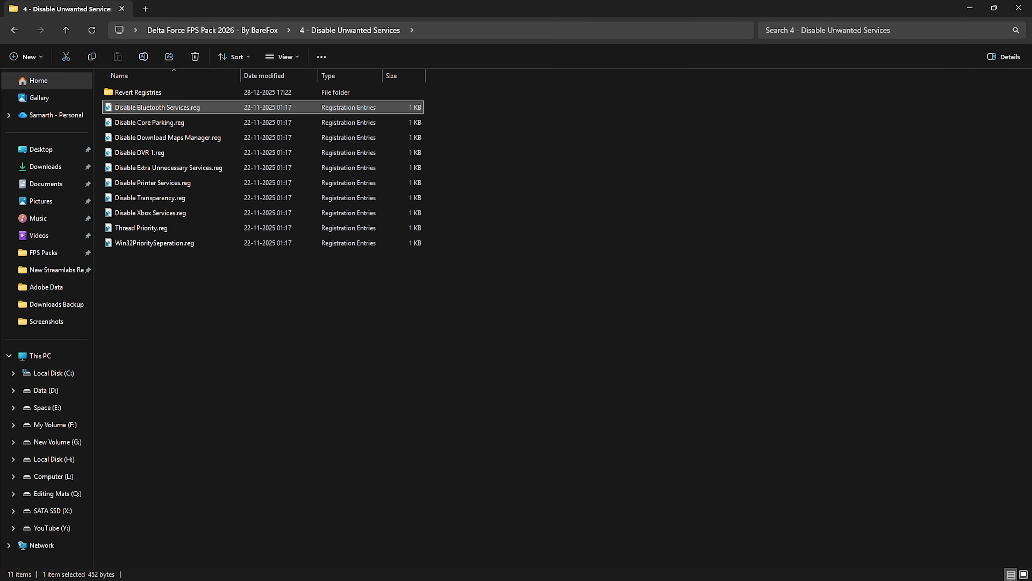
{"action": "left_click", "coordinate": [152, 183], "text": "ctrl"}
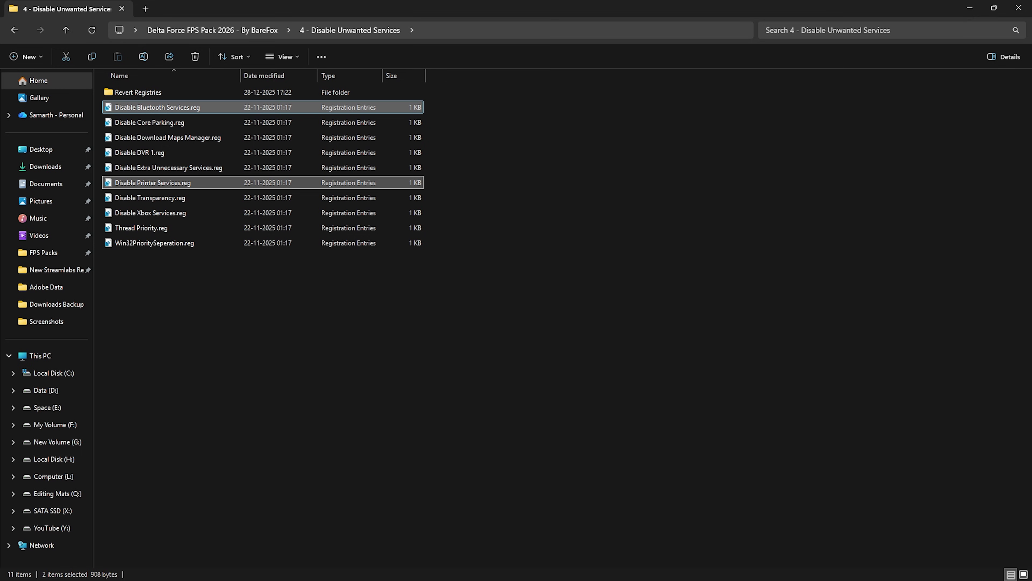
{"action": "key", "text": "Escape"}
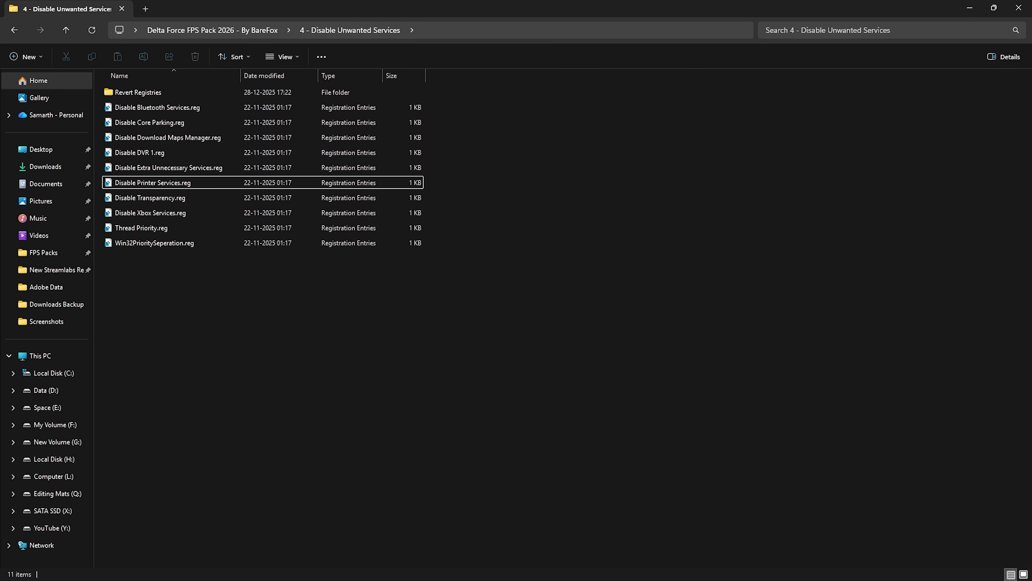
{"action": "double_click", "coordinate": [138, 92]}
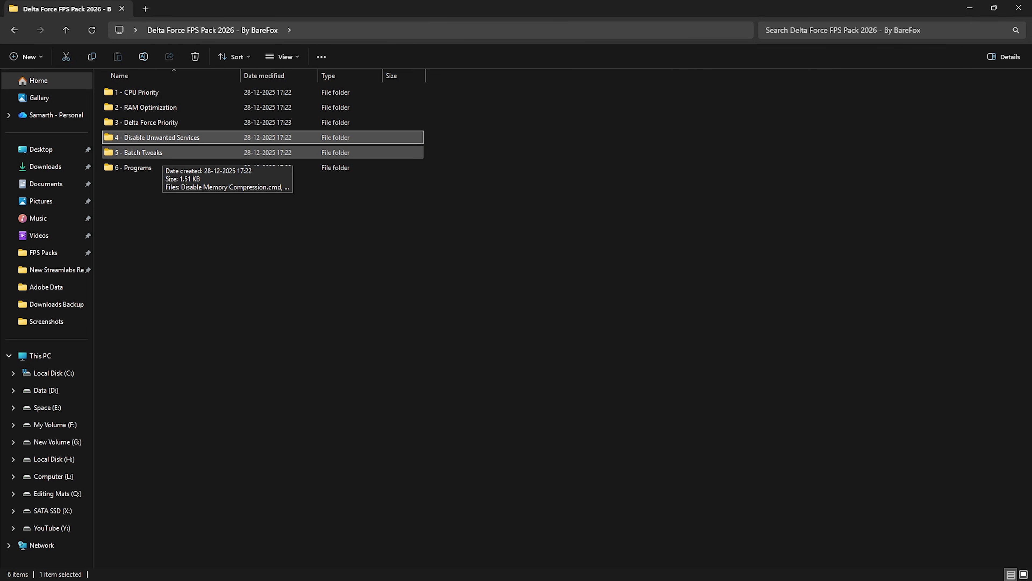
- Open the 5 - Batch Tweaks folder and go through its memory compression, process mitigation and latency scripts
{"action": "double_click", "coordinate": [163, 152]}
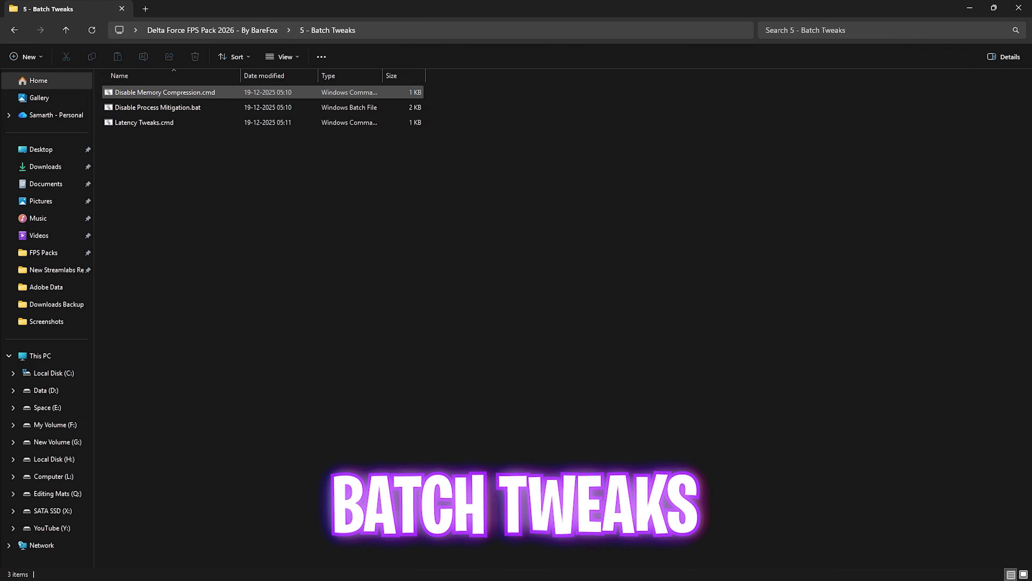
{"action": "left_click", "coordinate": [165, 92]}
{"action": "left_click", "coordinate": [157, 108], "text": "ctrl"}
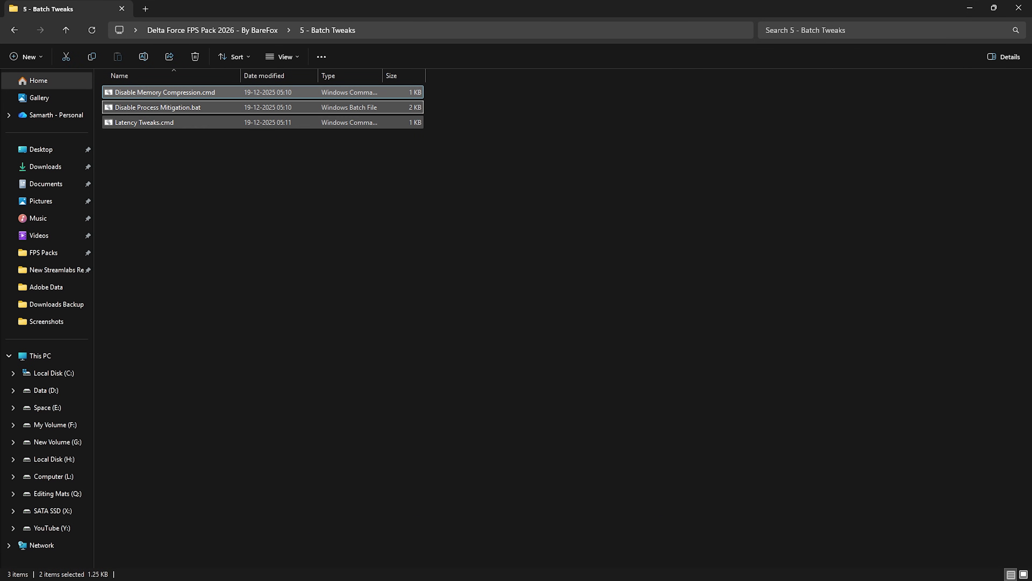
{"action": "left_click", "coordinate": [145, 123], "text": "ctrl"}
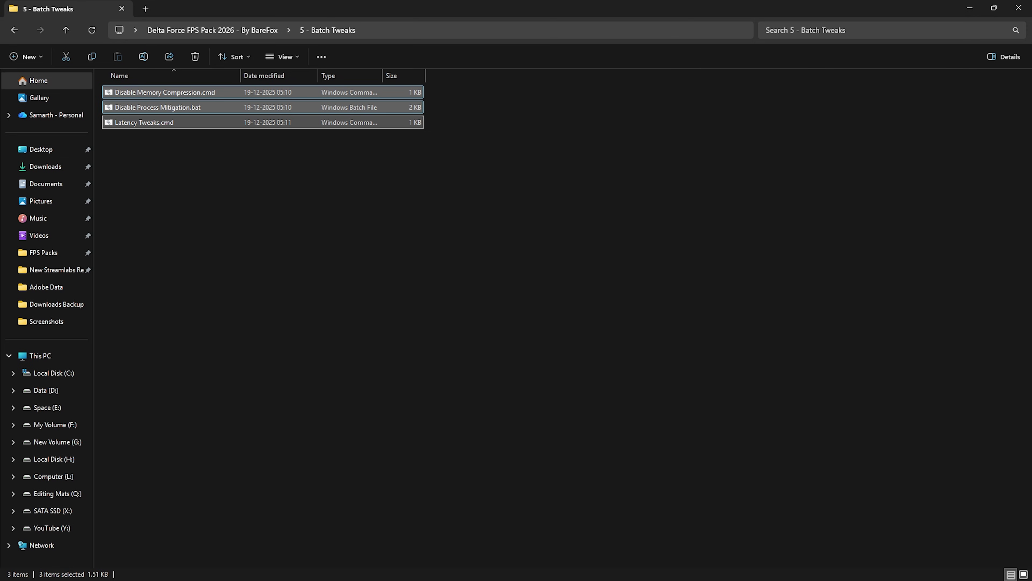
- View the contents of Disable Memory Compression.cmd in Notepad, close it and return to the pack folder
{"action": "left_click", "coordinate": [164, 93]}
{"action": "right_click", "coordinate": [242, 94]}
{"action": "key", "text": "Escape"}
{"action": "key", "text": "Escape"}
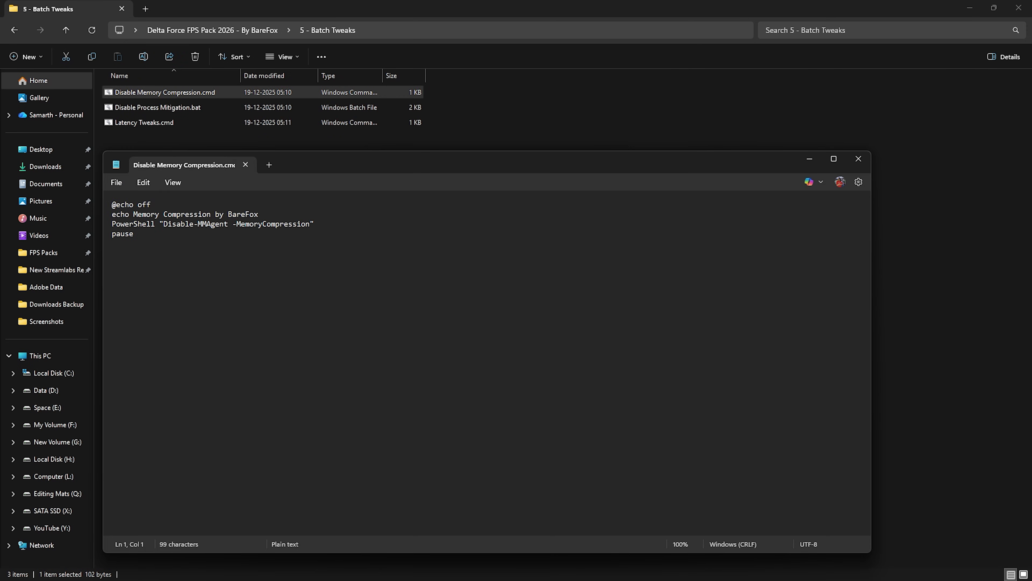
{"action": "left_click", "coordinate": [245, 164]}
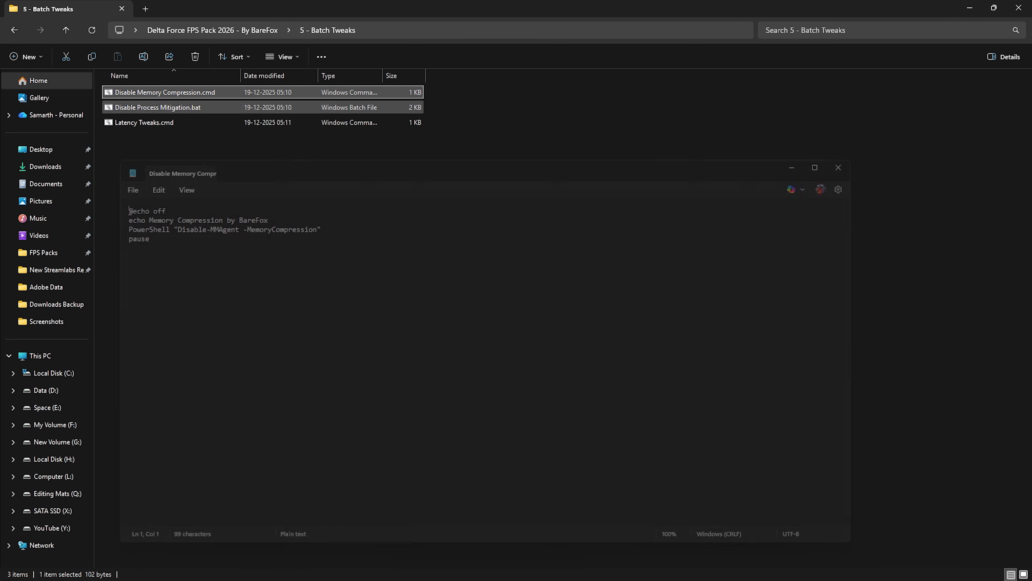
{"action": "right_click", "coordinate": [222, 107]}
{"action": "left_click", "coordinate": [274, 252]}
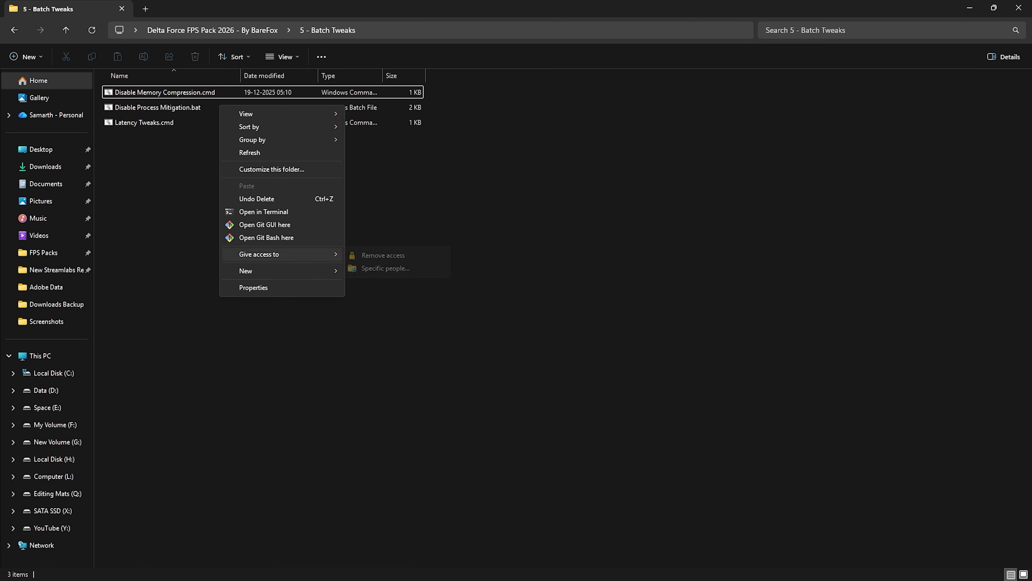
{"action": "key", "text": "Escape"}
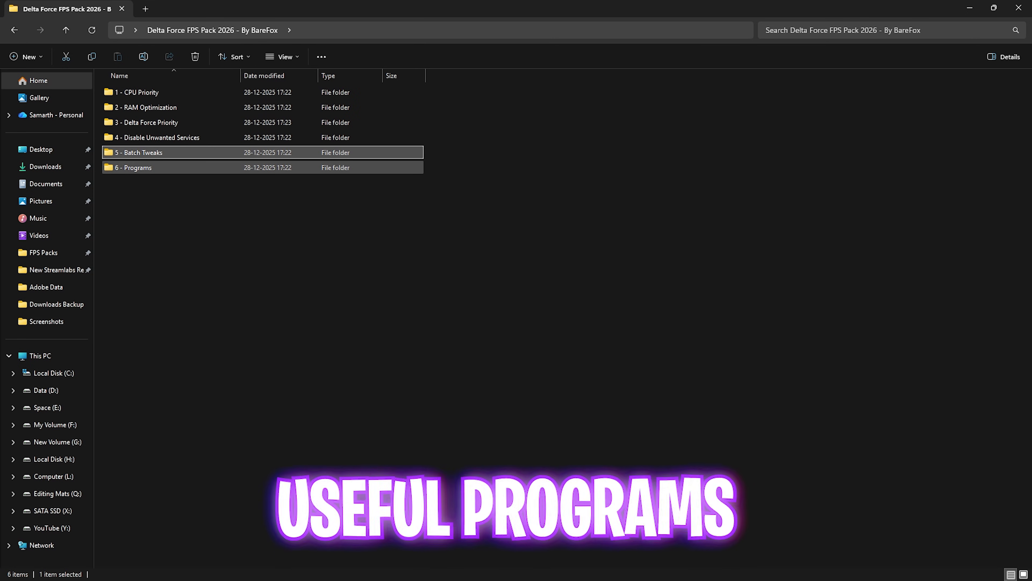
- Open the 6 - Programs folder and look over Clean Temporary Files.bat, MSI Mode Utility 3.0.exe and ProPC_Optimizer_v1.2.exe
{"action": "key", "text": "Return"}
{"action": "left_click", "coordinate": [151, 92]}
{"action": "left_click", "coordinate": [149, 107]}
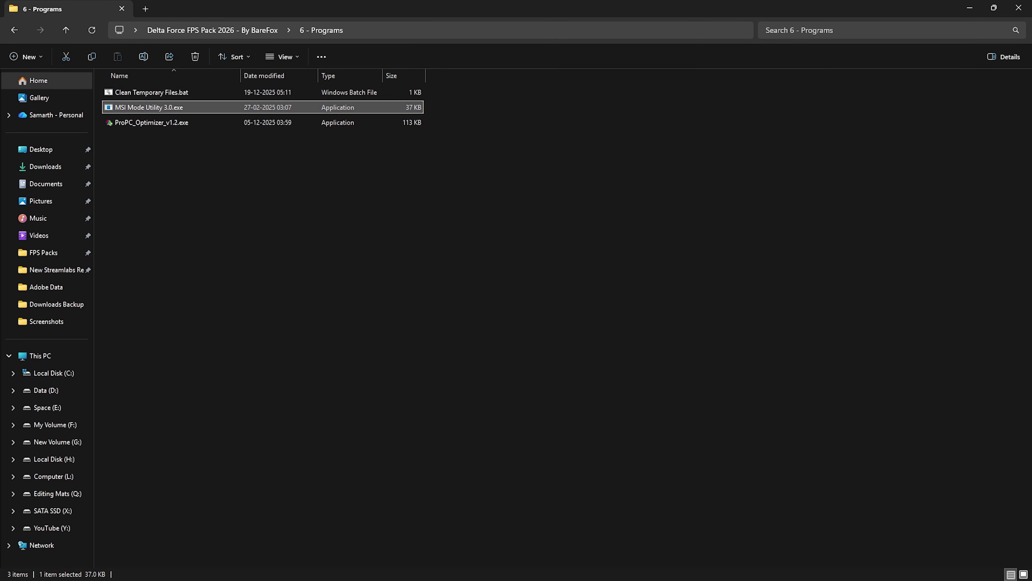
{"action": "left_click", "coordinate": [151, 122]}
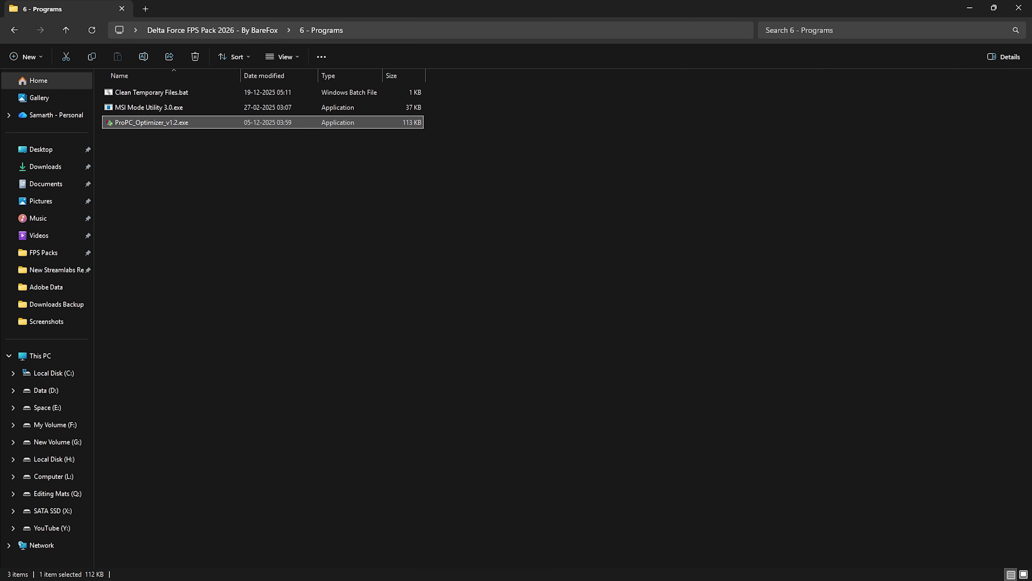
- Run Clean Temporary Files.bat as administrator to delete the temporary files, and close its console
{"action": "left_click", "coordinate": [160, 92]}
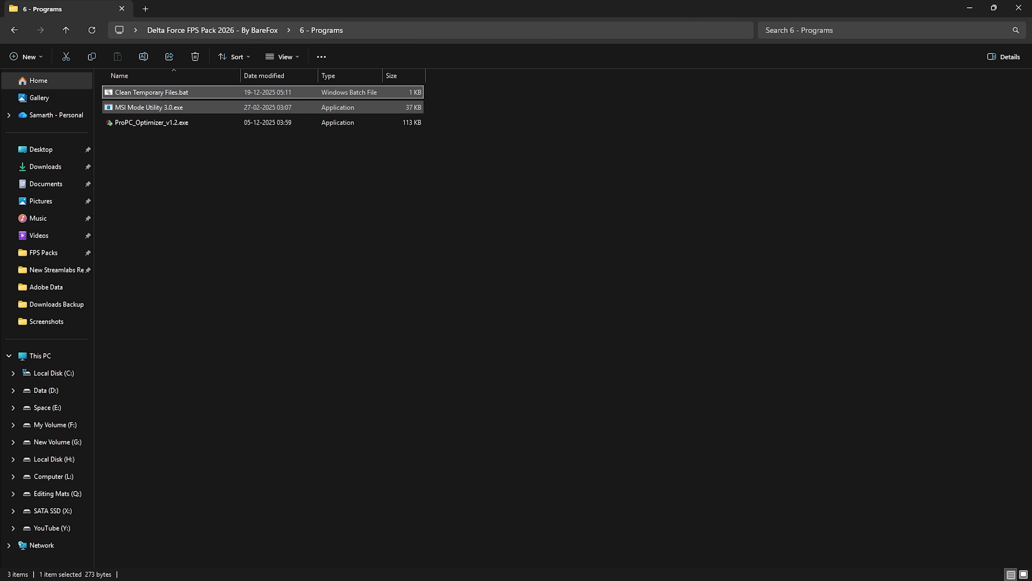
{"action": "right_click", "coordinate": [159, 92]}
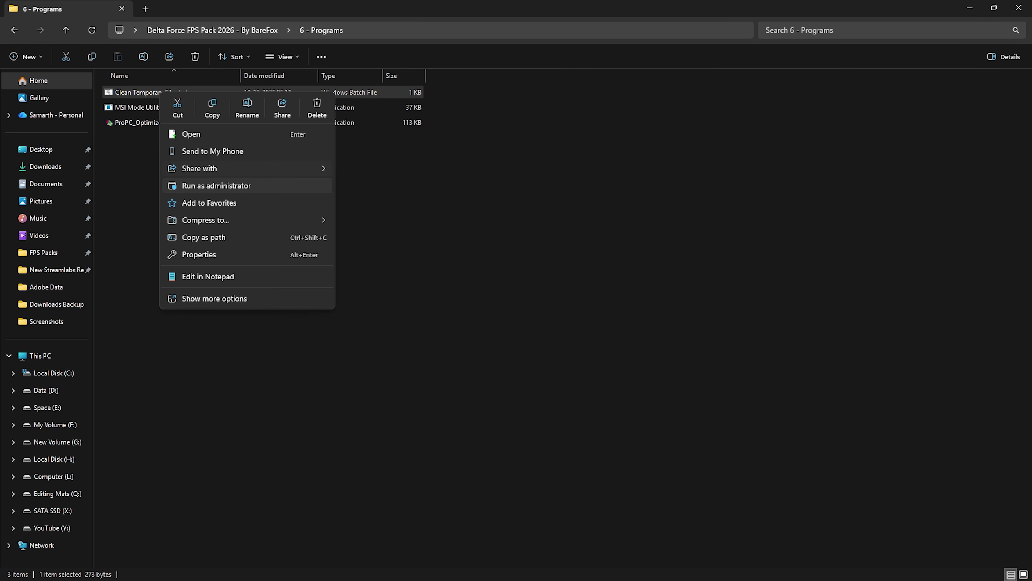
{"action": "left_click", "coordinate": [216, 186]}
{"action": "left_click_drag", "start_coordinate": [233, 63], "coordinate": [400, 150]}
{"action": "key", "text": "Return"}
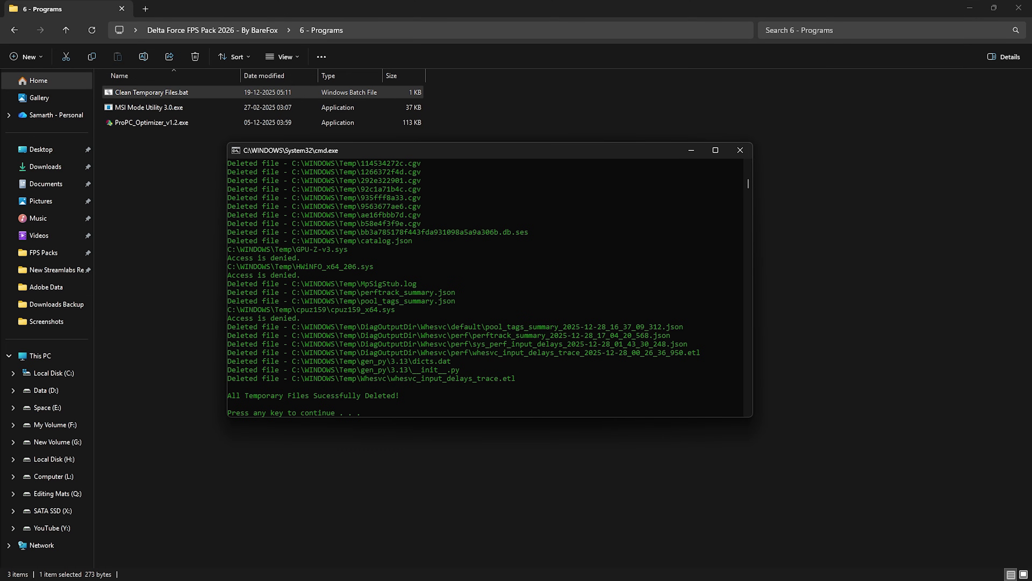
{"action": "key", "text": "Return"}
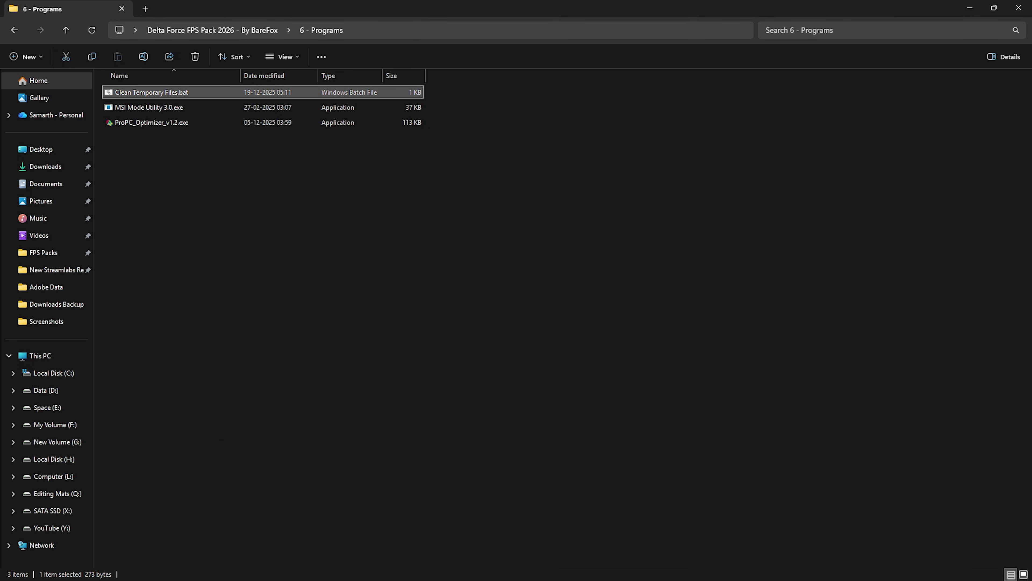
- Run MSI Mode Utility 3.0.exe as administrator, examine the NVIDIA GeForce RTX 5070 Ti entry and close the utility
{"action": "key", "text": "Down"}
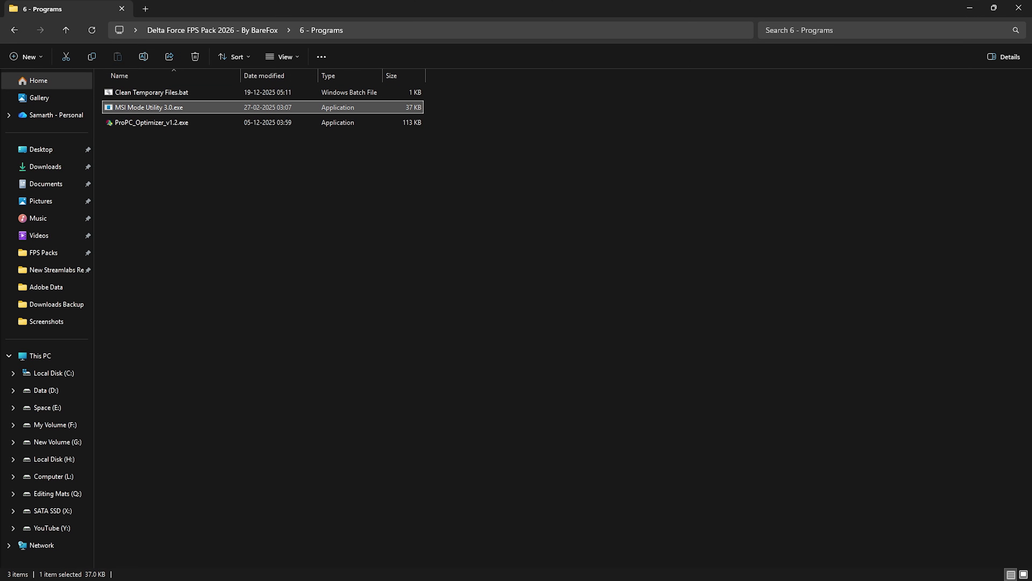
{"action": "right_click", "coordinate": [165, 105]}
{"action": "left_click", "coordinate": [223, 196]}
{"action": "left_click_drag", "start_coordinate": [478, 127], "coordinate": [483, 121]}
{"action": "left_click", "coordinate": [343, 171]}
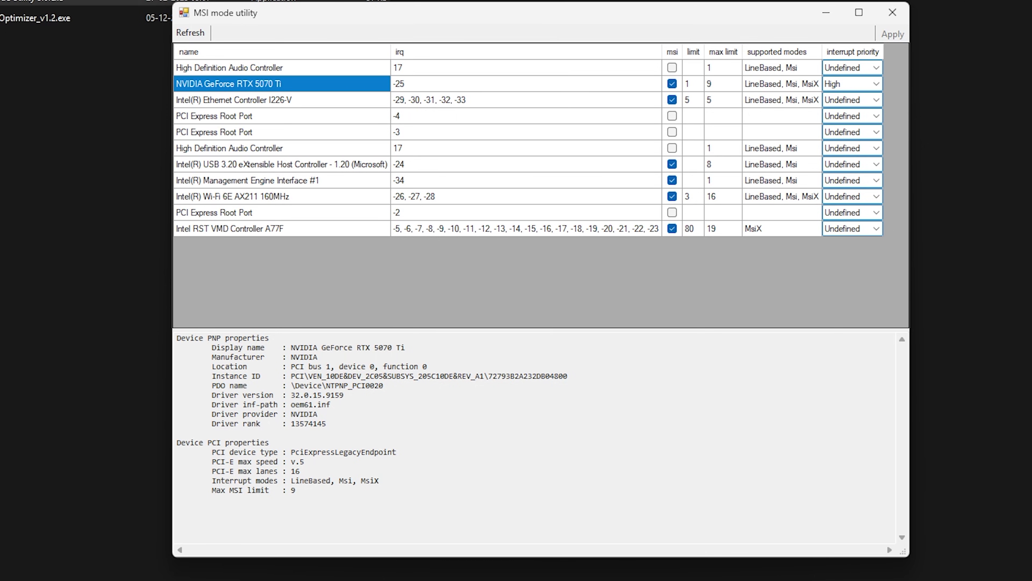
{"action": "left_click", "coordinate": [892, 12]}
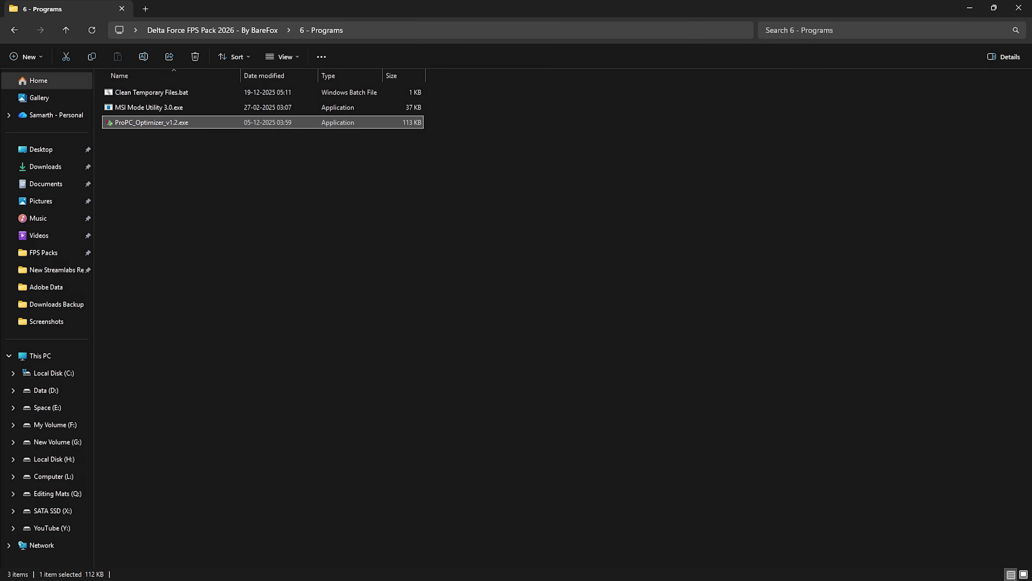
- Run ProPC_Optimizer_v1.2.exe as administrator, let it create a system restore point, and close the optimizer and the folder window
{"action": "right_click", "coordinate": [134, 125]}
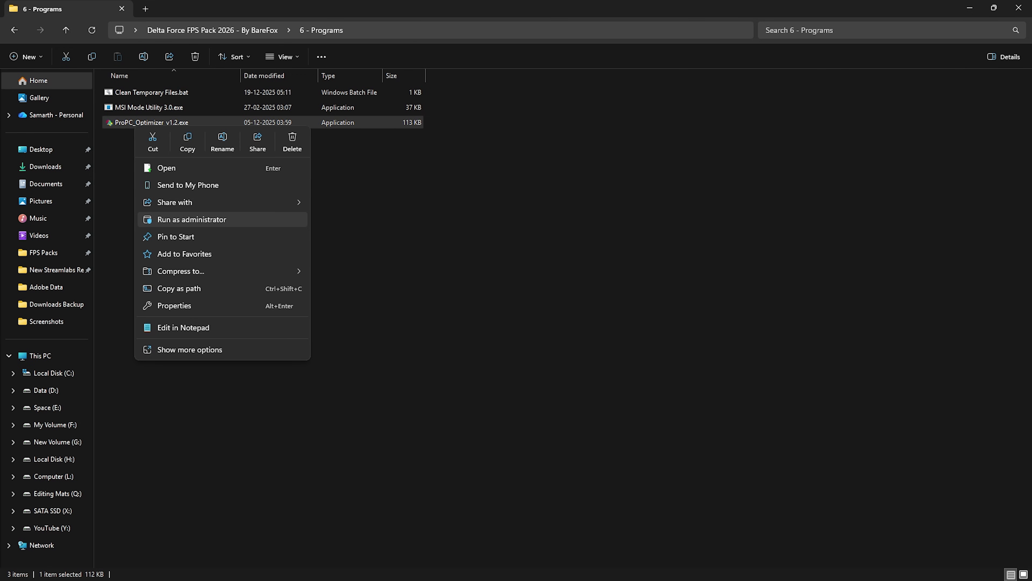
{"action": "left_click", "coordinate": [192, 219]}
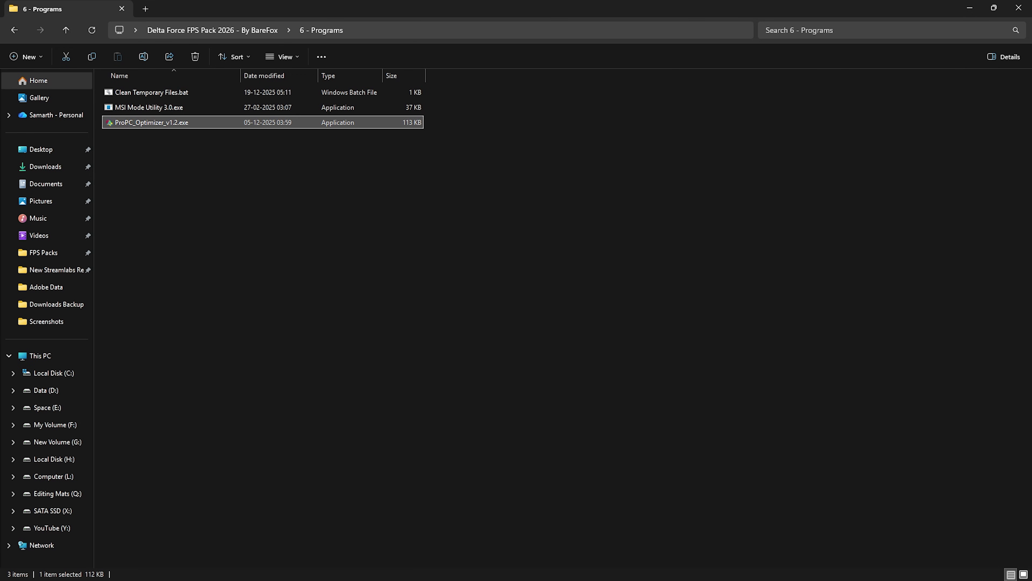
{"action": "key", "text": "Return"}
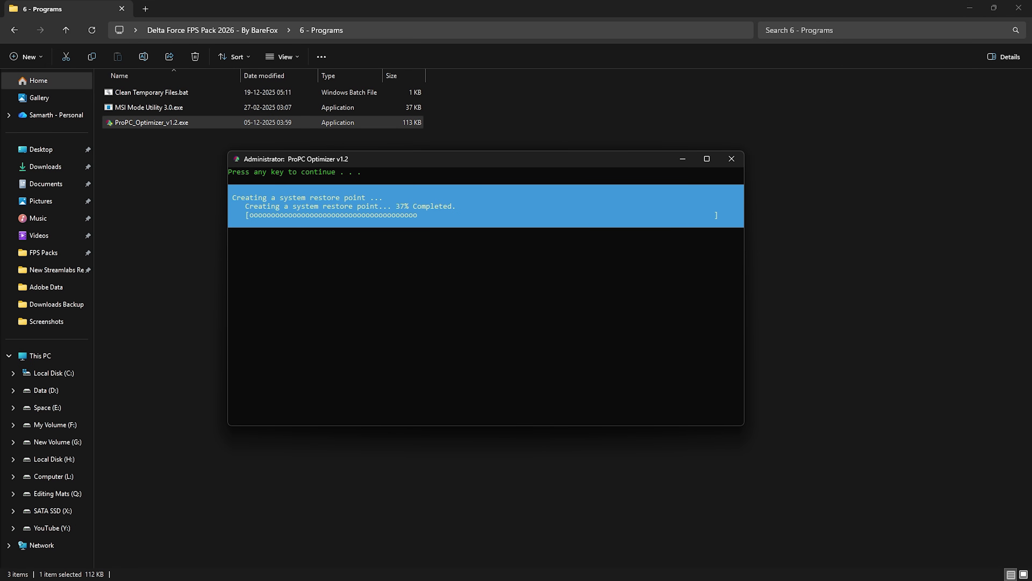
{"action": "key", "text": "Return"}
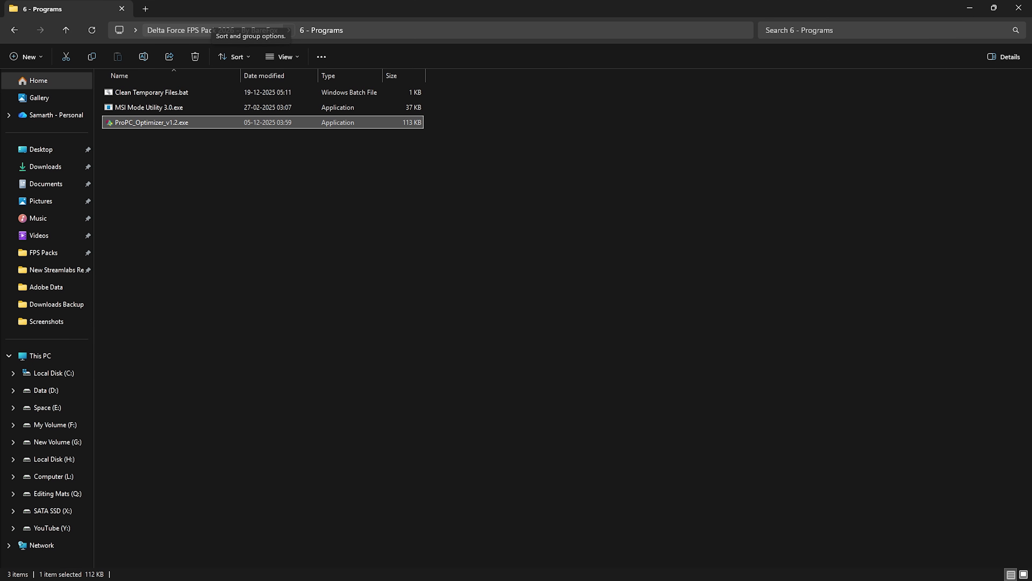
{"action": "left_click", "coordinate": [212, 30]}
{"action": "left_click", "coordinate": [1018, 7]}
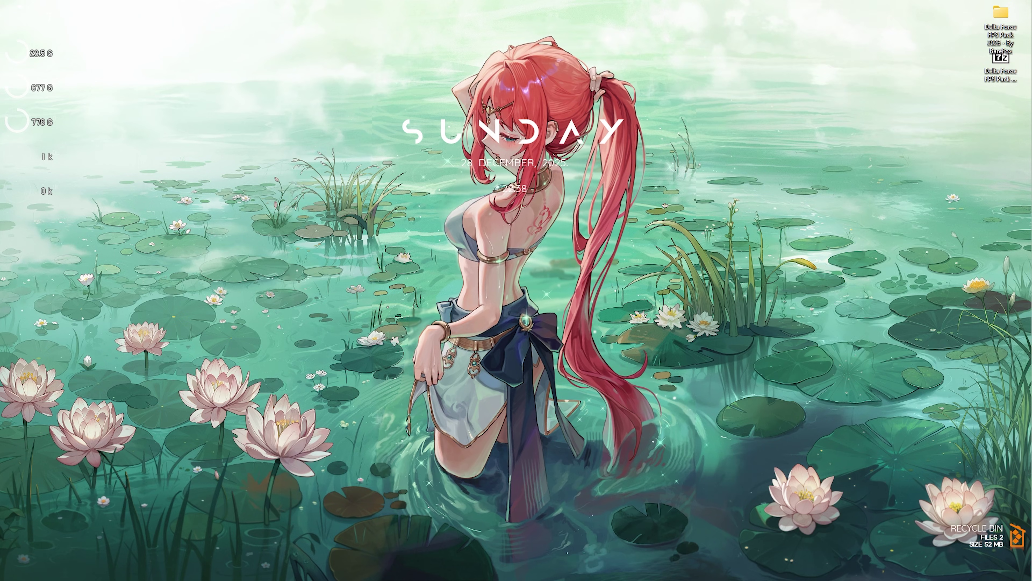
- Find and open Disk Cleanup and select drive C: for cleaning
{"action": "key", "text": "super"}
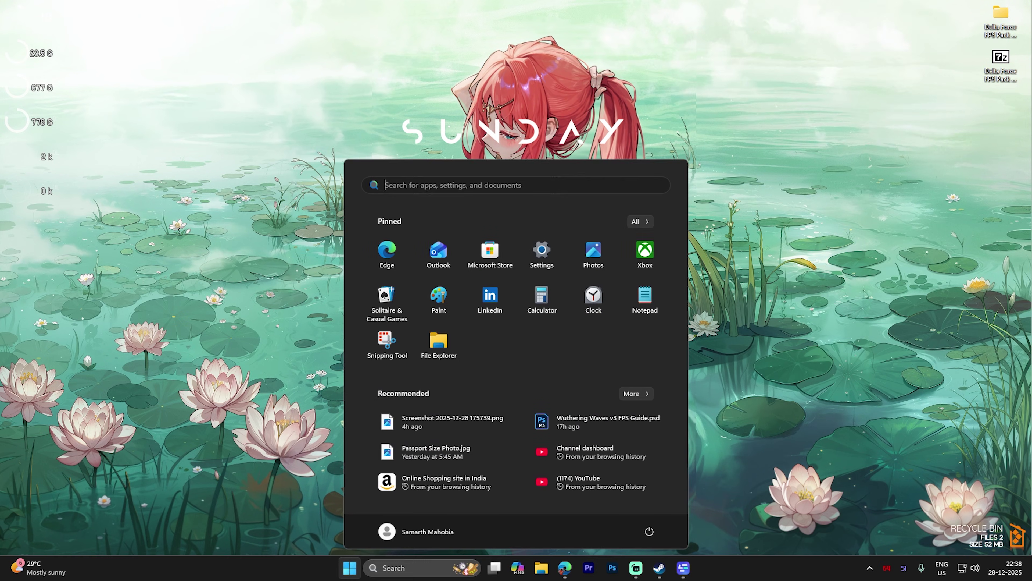
{"action": "type", "text": "disk cleanup"}
{"action": "key", "text": "Return"}
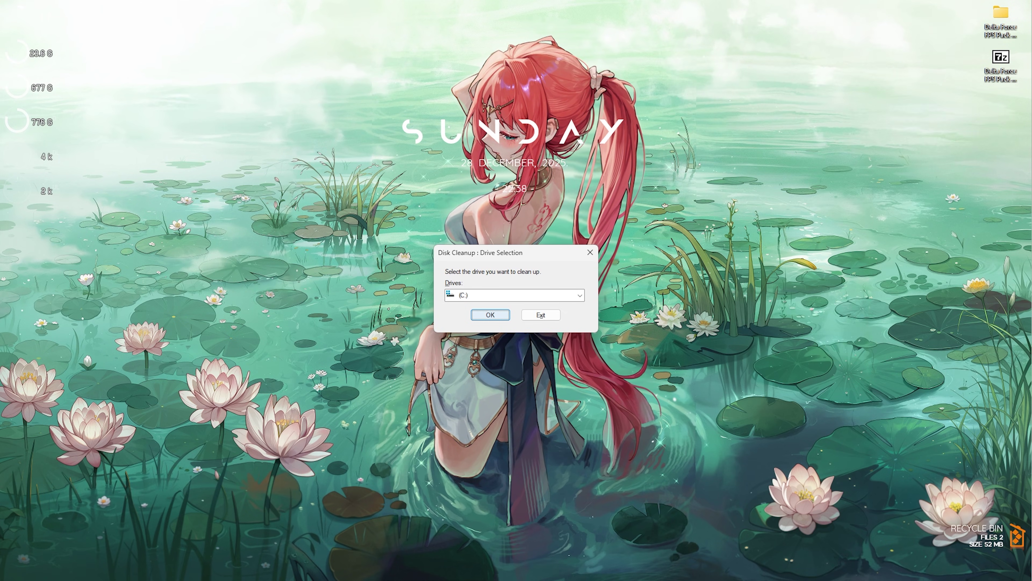
{"action": "key", "text": "Return"}
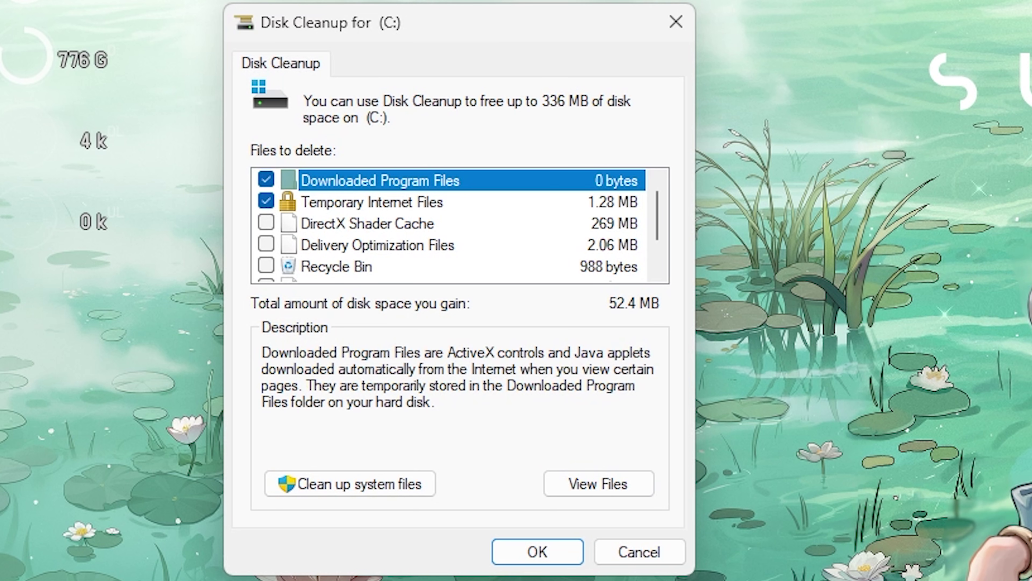
- Include DirectX Shader Cache, Delivery Optimization Files, Recycle Bin and the further unselected file types, and start the cleanup
{"action": "left_click", "coordinate": [120, 192]}
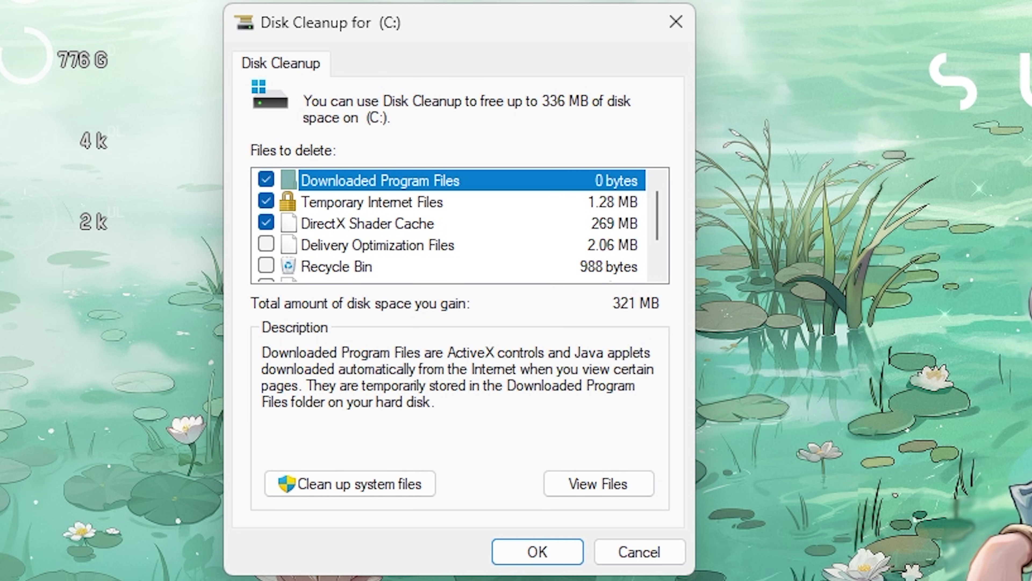
{"action": "left_click", "coordinate": [163, 191]}
{"action": "left_click", "coordinate": [266, 244]}
{"action": "left_click", "coordinate": [266, 265]}
{"action": "scroll", "coordinate": [266, 265], "scroll_direction": "down", "scroll_amount": 1}
{"action": "left_click", "coordinate": [266, 244]}
{"action": "scroll", "coordinate": [459, 225], "scroll_direction": "up", "scroll_amount": 1}
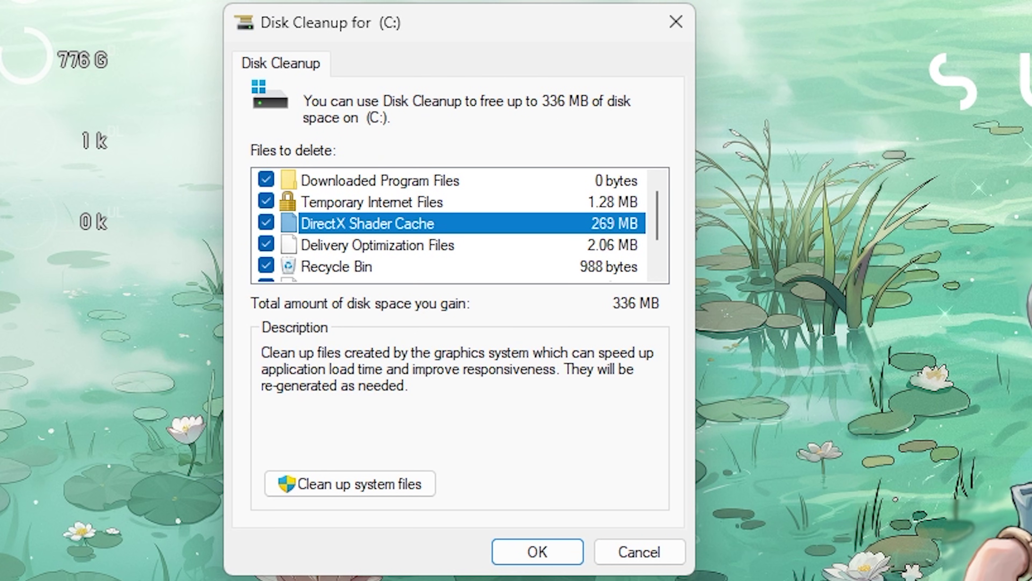
{"action": "left_click", "coordinate": [537, 551]}
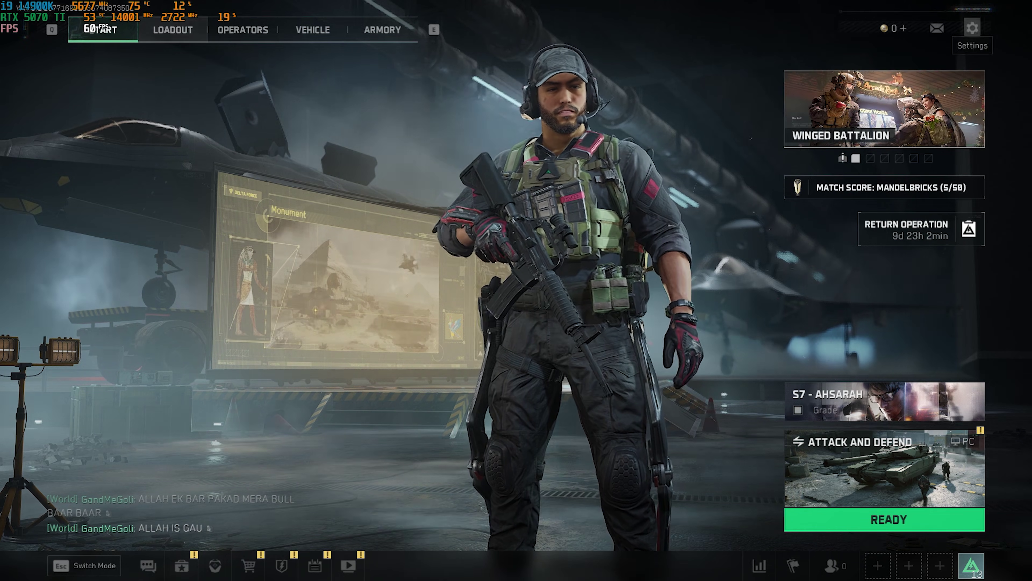
- In Delta Force's graphics settings, set Display Adapter to NVIDIA GeForce RTX 5070 Ti and choose Borderless Windowed as Display Mode
{"action": "left_click", "coordinate": [972, 28]}
{"action": "left_click", "coordinate": [415, 42]}
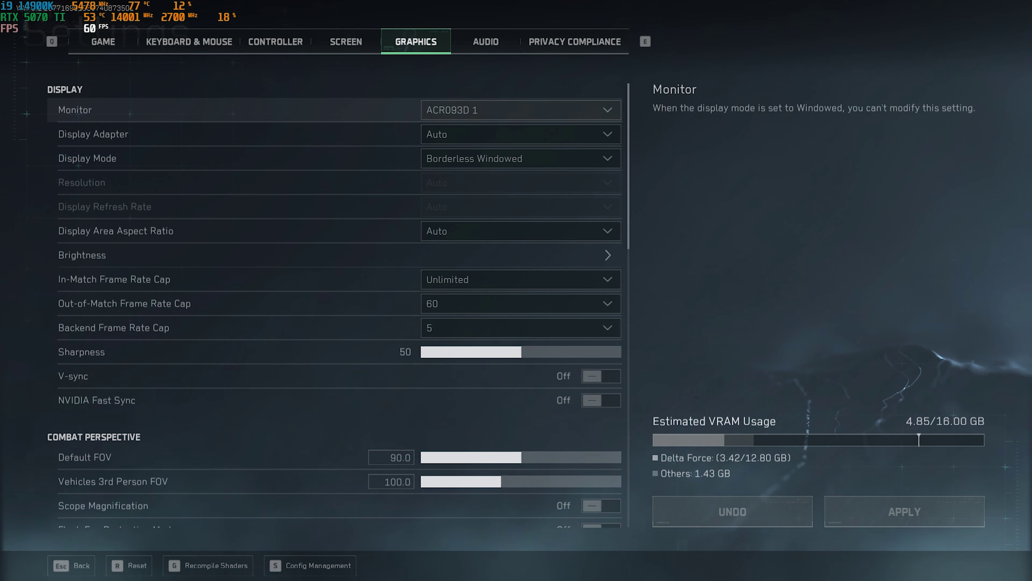
{"action": "left_click", "coordinate": [521, 134]}
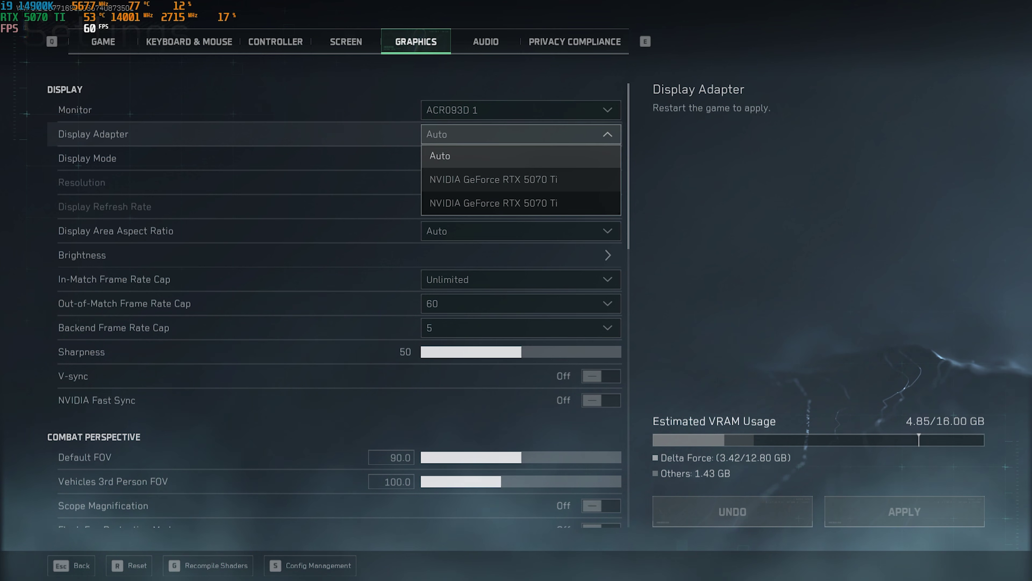
{"action": "left_click", "coordinate": [521, 179]}
{"action": "key", "text": "Return"}
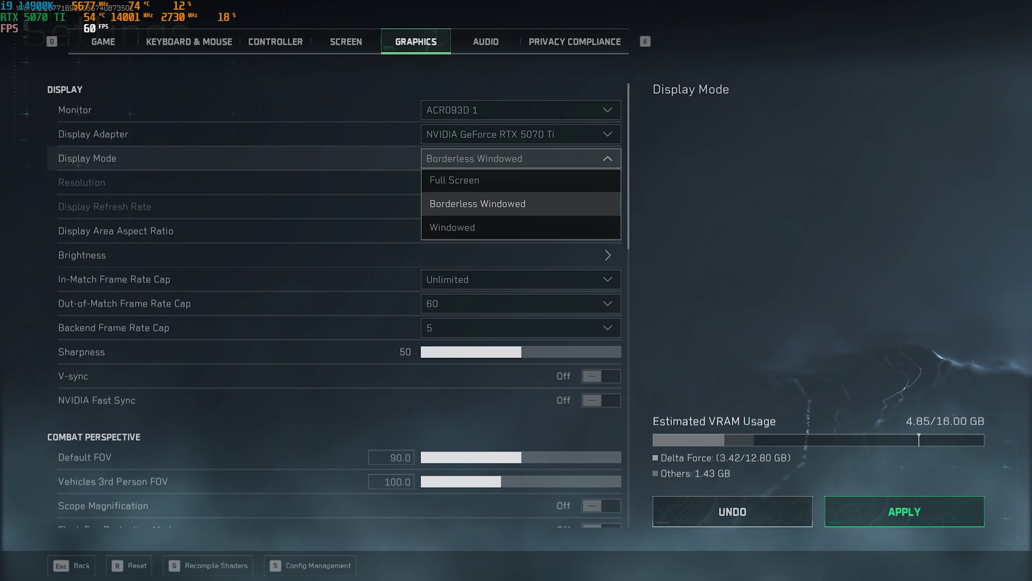
{"action": "key", "text": "Return"}
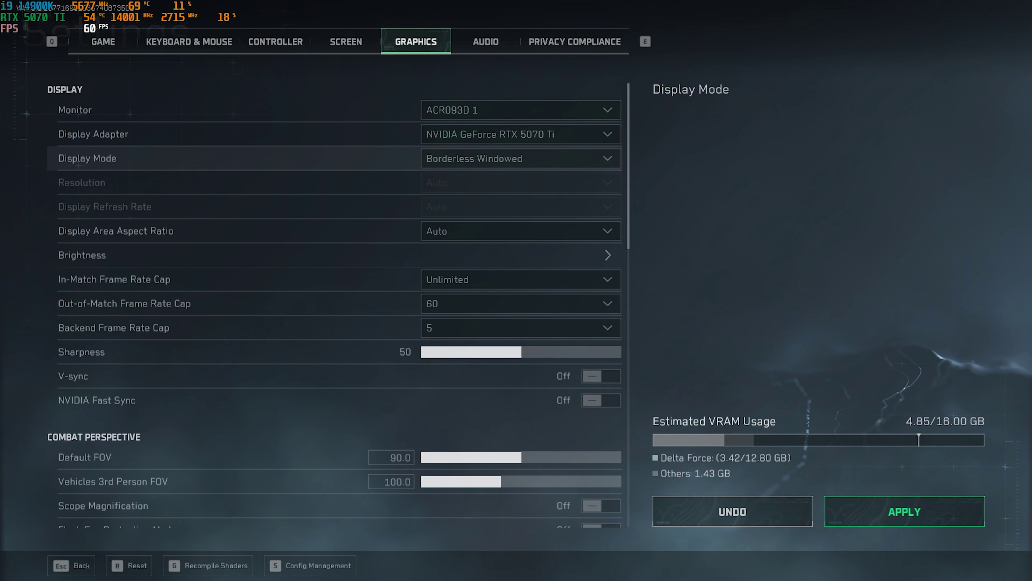
- Confirm Unlimited as the In-Match Frame Rate Cap in the display settings
{"action": "key", "text": "Down"}
{"action": "key", "text": "Down"}
{"action": "key", "text": "Down"}
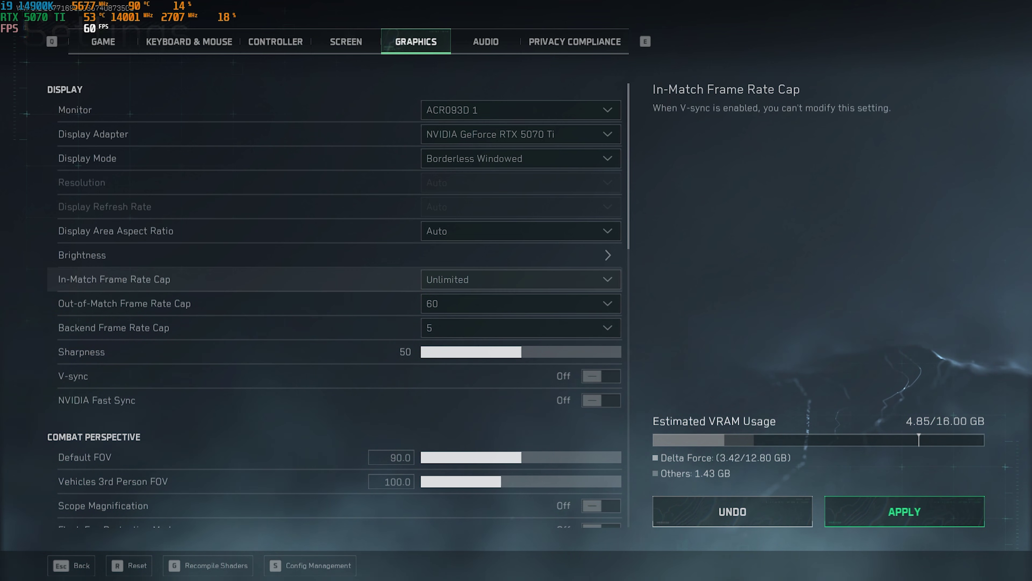
{"action": "key", "text": "Return"}
{"action": "key", "text": "Return"}
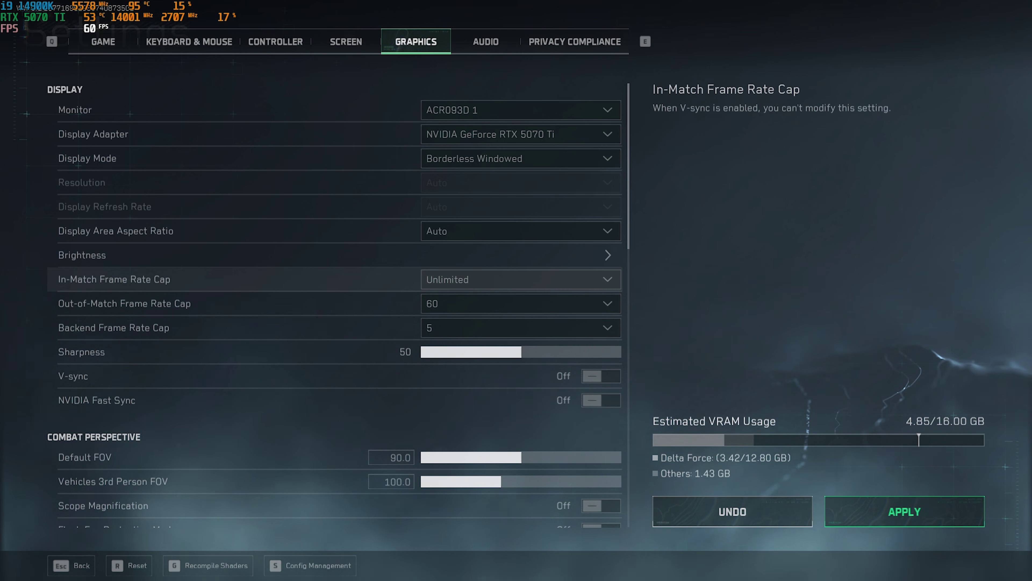
- Check the V-sync and NVIDIA Fast Sync settings at the end of the display section
{"action": "key", "text": "Down"}
{"action": "key", "text": "Down"}
{"action": "key", "text": "Down"}
{"action": "key", "text": "Down"}
{"action": "key", "text": "Down"}
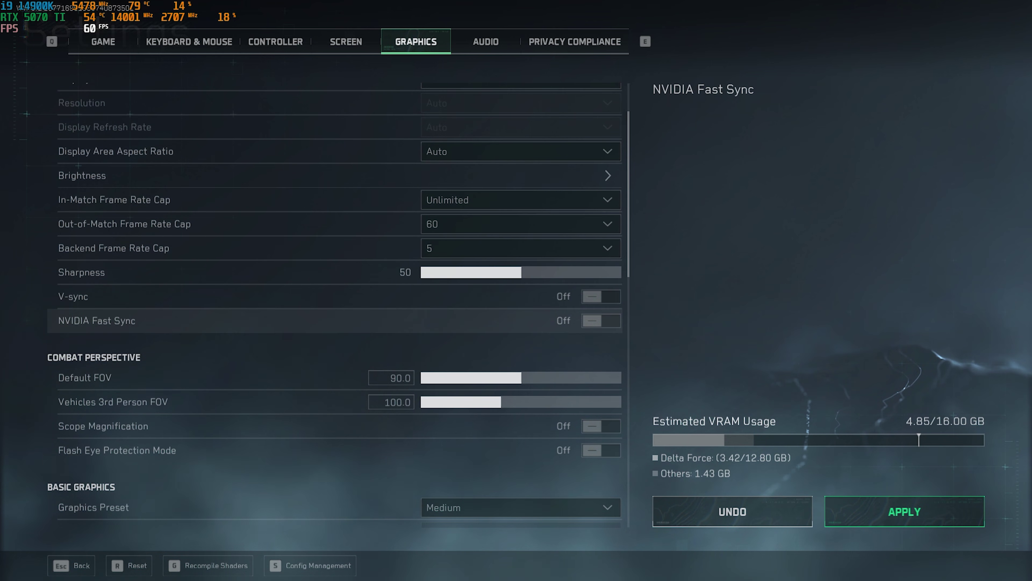
{"action": "key", "text": "Up"}
{"action": "key", "text": "Down"}
{"action": "key", "text": "Up"}
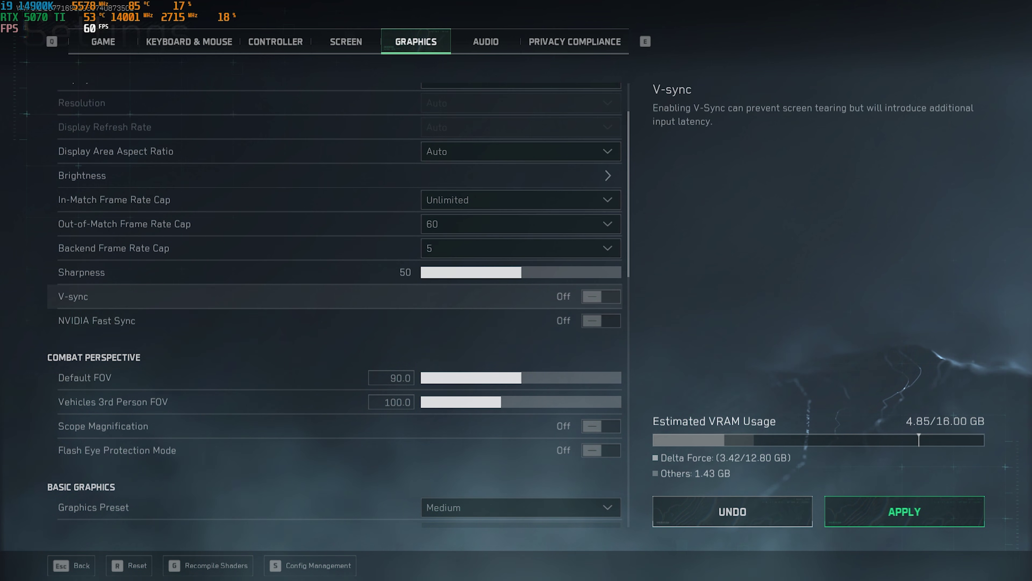
- Review the combat perspective settings and the first basic graphics options, including Graphics Preset and Weapon Motion Blur
{"action": "key", "text": "Down"}
{"action": "key", "text": "Down"}
{"action": "key", "text": "Down"}
{"action": "key", "text": "Down"}
{"action": "key", "text": "Down"}
{"action": "key", "text": "Down"}
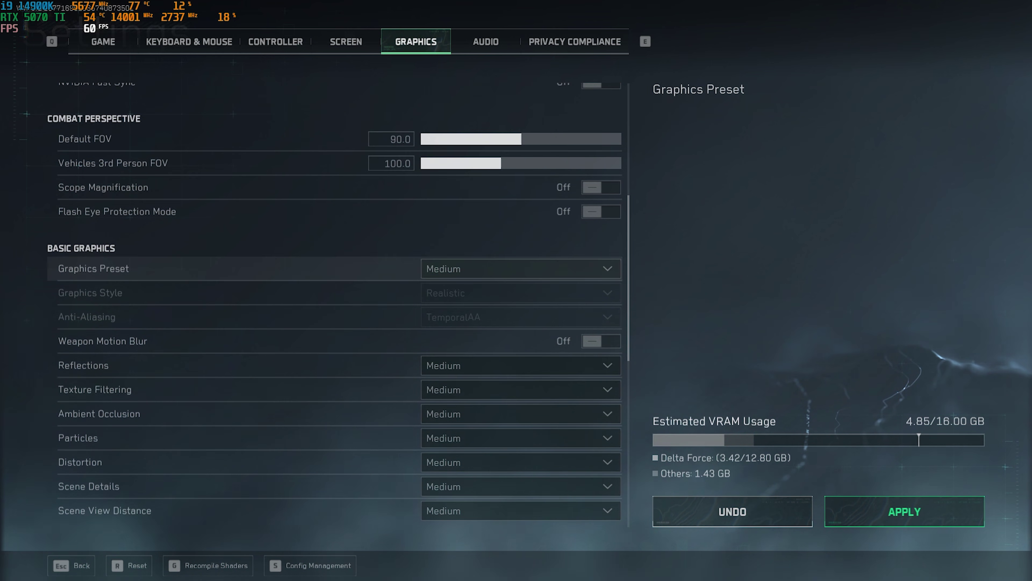
{"action": "key", "text": "Down"}
{"action": "key", "text": "Down"}
{"action": "key", "text": "Down"}
{"action": "key", "text": "Down"}
{"action": "key", "text": "Up"}
{"action": "key", "text": "Up"}
{"action": "key", "text": "Up"}
{"action": "key", "text": "Up"}
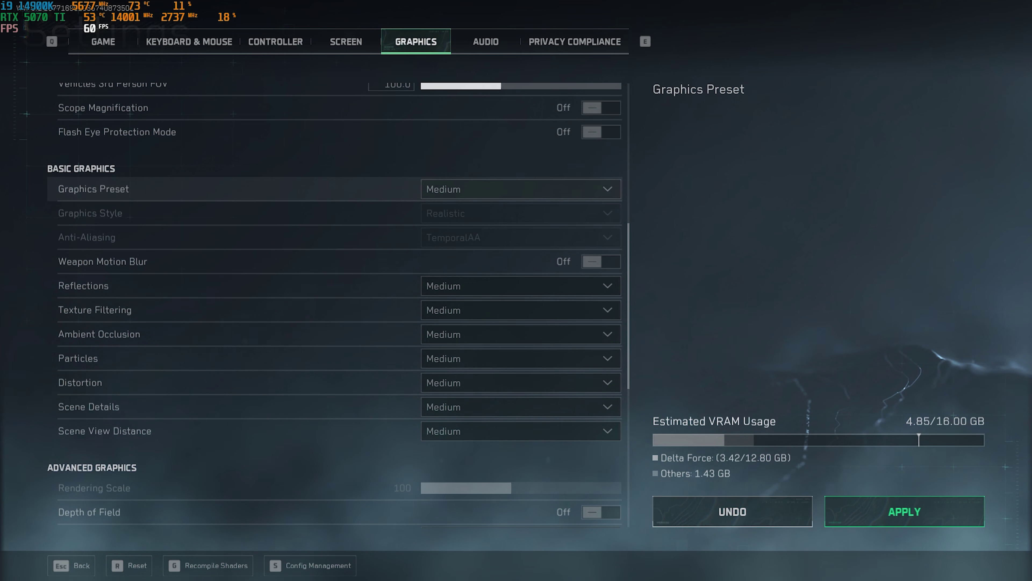
- Set Reflections to Low in the basic graphics settings
{"action": "key", "text": "Down"}
{"action": "key", "text": "Down"}
{"action": "key", "text": "Down"}
{"action": "key", "text": "Down"}
{"action": "key", "text": "Up"}
{"action": "key", "text": "Down"}
{"action": "key", "text": "Up"}
{"action": "key", "text": "Down"}
{"action": "key", "text": "Return"}
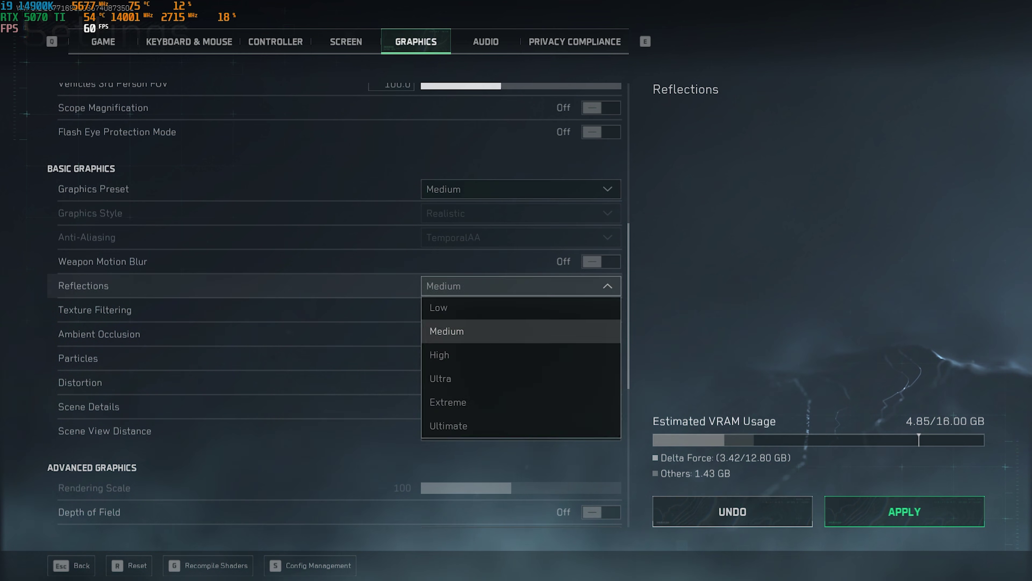
{"action": "key", "text": "Up"}
{"action": "key", "text": "Return"}
- Set both Texture Filtering and Ambient Occlusion to High
{"action": "key", "text": "Down"}
{"action": "key", "text": "Return"}
{"action": "key", "text": "Down"}
{"action": "key", "text": "Return"}
{"action": "key", "text": "Down"}
{"action": "key", "text": "Return"}
{"action": "key", "text": "Down"}
{"action": "key", "text": "Return"}
- Confirm Medium for Particles and set Distortion to Low
{"action": "key", "text": "Down"}
{"action": "key", "text": "Return"}
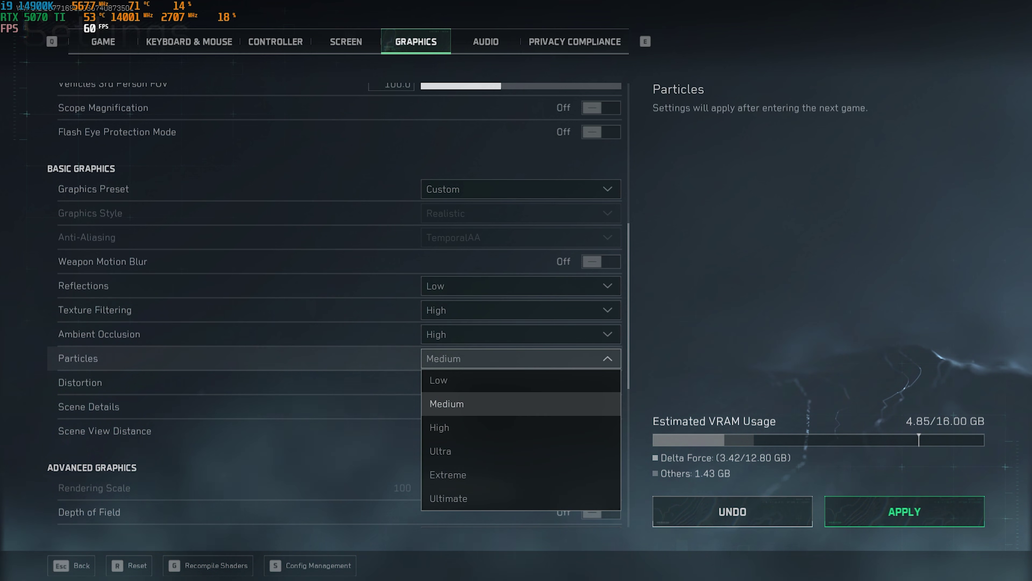
{"action": "key", "text": "Return"}
{"action": "key", "text": "Down"}
{"action": "key", "text": "Return"}
{"action": "key", "text": "Up"}
{"action": "key", "text": "Return"}
- Confirm Medium for Scene Details and set Scene View Distance to High
{"action": "key", "text": "Down"}
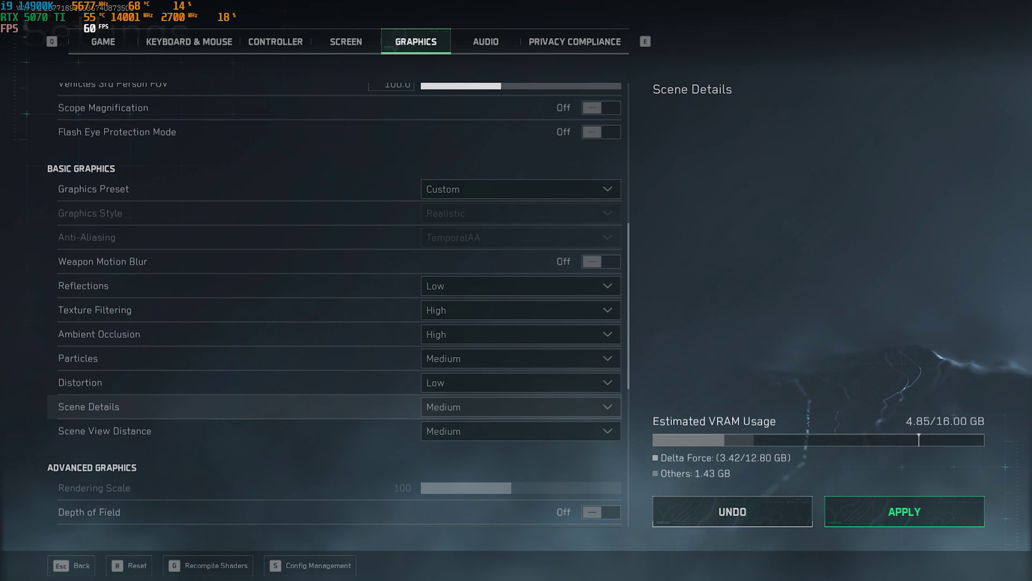
{"action": "key", "text": "Return"}
{"action": "key", "text": "Down"}
{"action": "key", "text": "Up"}
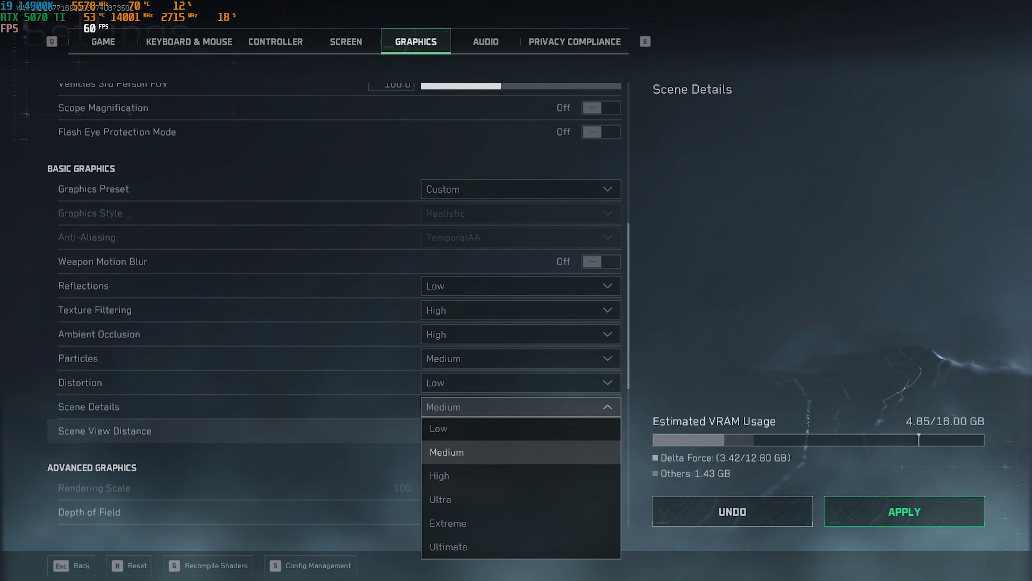
{"action": "key", "text": "Return"}
{"action": "key", "text": "Down"}
{"action": "key", "text": "Return"}
{"action": "key", "text": "Return"}
{"action": "key", "text": "Return"}
{"action": "key", "text": "Down"}
{"action": "key", "text": "Return"}
- Examine the Rendering Scale and Depth of Field settings in the advanced graphics section
{"action": "key", "text": "Up"}
{"action": "key", "text": "Up"}
{"action": "key", "text": "Down"}
{"action": "key", "text": "Down"}
{"action": "key", "text": "Down"}
{"action": "key", "text": "Down"}
{"action": "key", "text": "Down"}
{"action": "key", "text": "Up"}
{"action": "key", "text": "Up"}
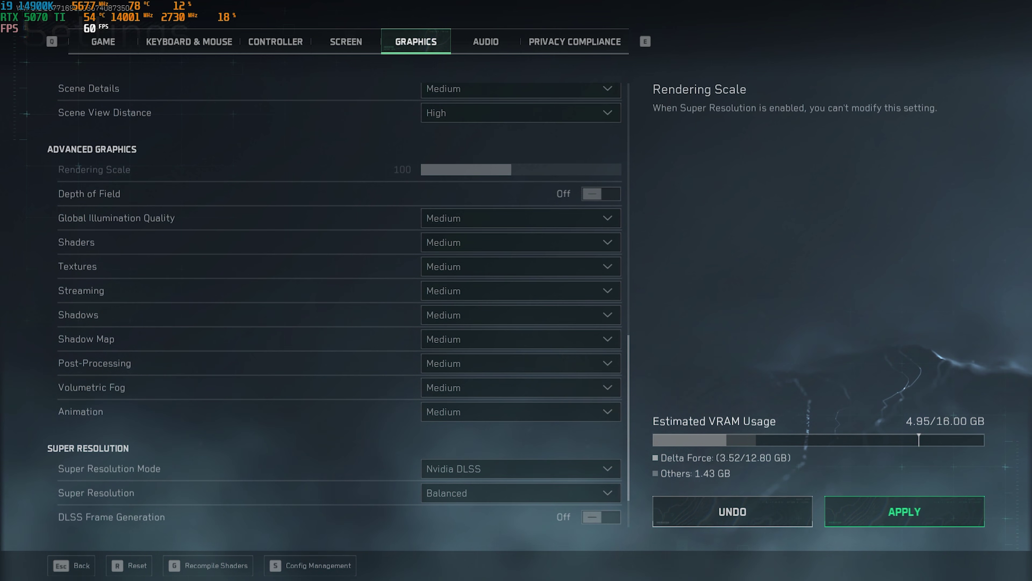
{"action": "key", "text": "Down"}
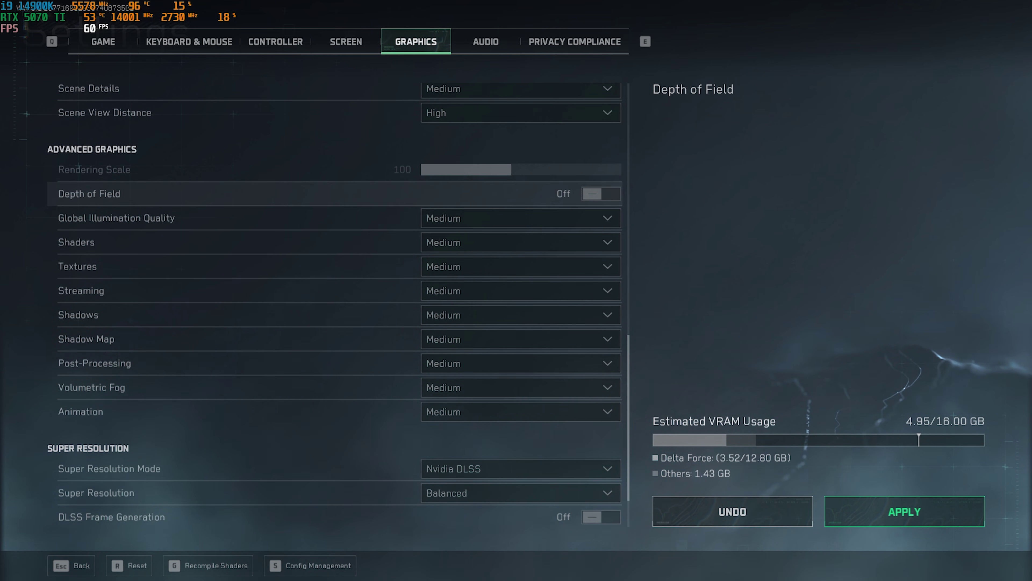
- Confirm Medium for Global Illumination Quality and Shaders in the advanced graphics section
{"action": "key", "text": "Down"}
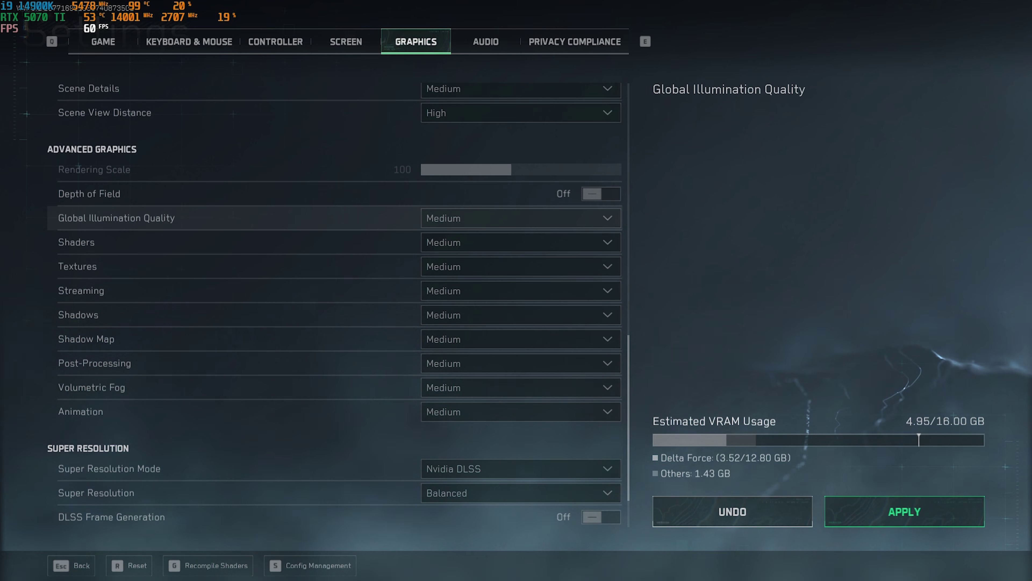
{"action": "key", "text": "Return"}
{"action": "key", "text": "Return"}
{"action": "key", "text": "Down"}
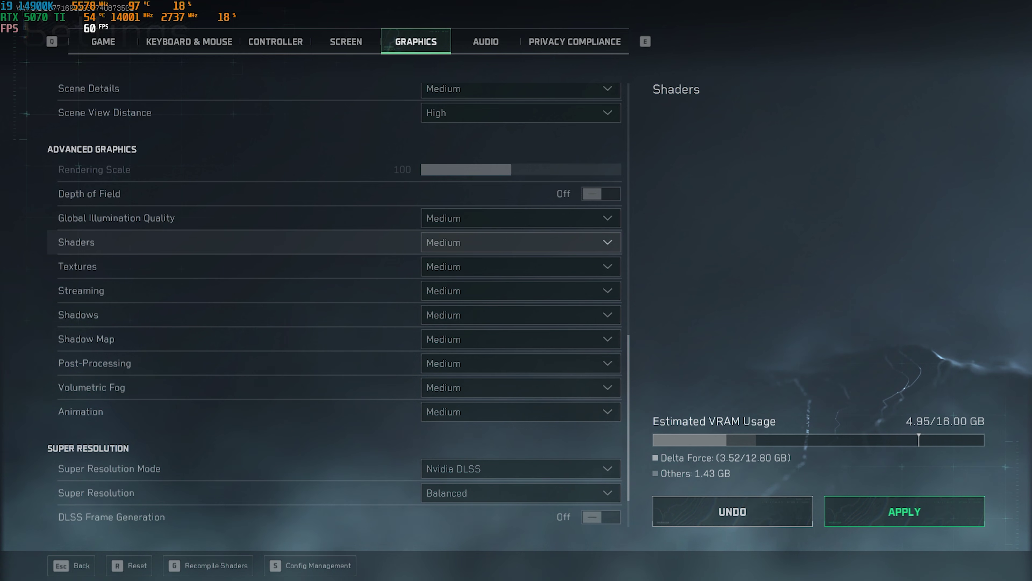
{"action": "key", "text": "Return"}
{"action": "key", "text": "Return"}
- Set Textures to High in the advanced graphics settings
{"action": "key", "text": "Down"}
{"action": "left_click", "coordinate": [520, 266]}
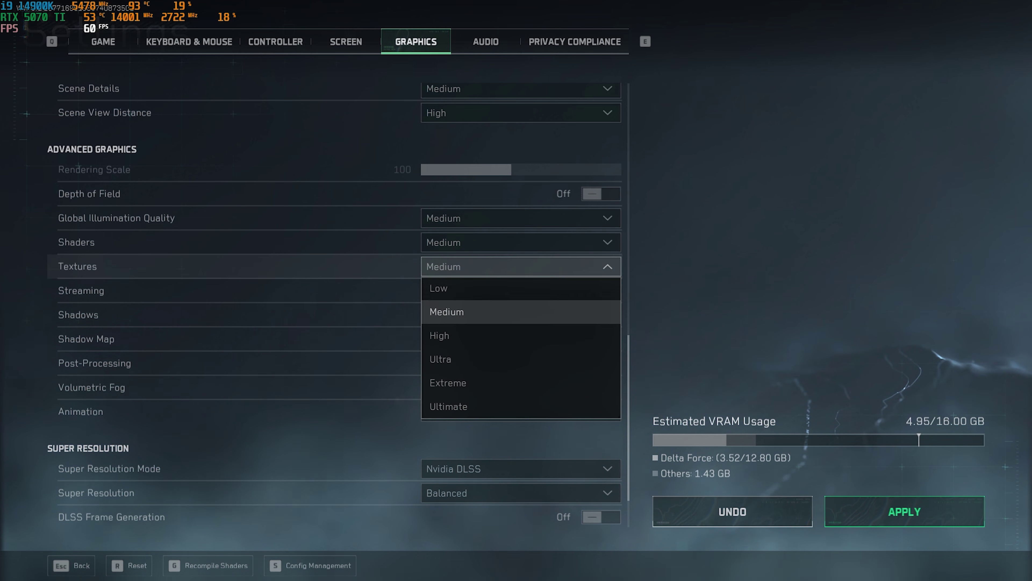
{"action": "left_click", "coordinate": [520, 335]}
- Set Shadows and Shadow Map to Low
{"action": "left_click", "coordinate": [521, 315]}
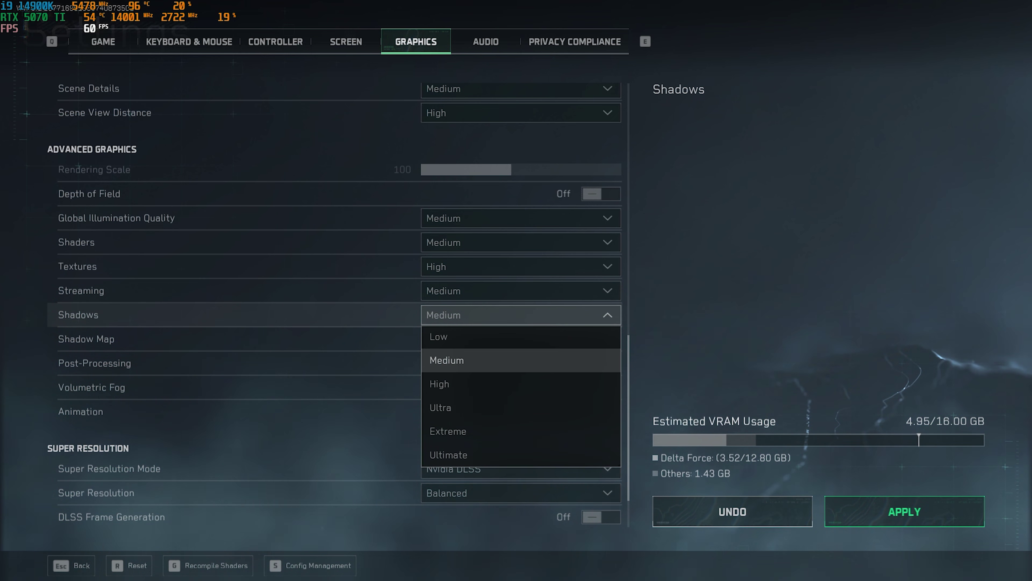
{"action": "left_click", "coordinate": [438, 336]}
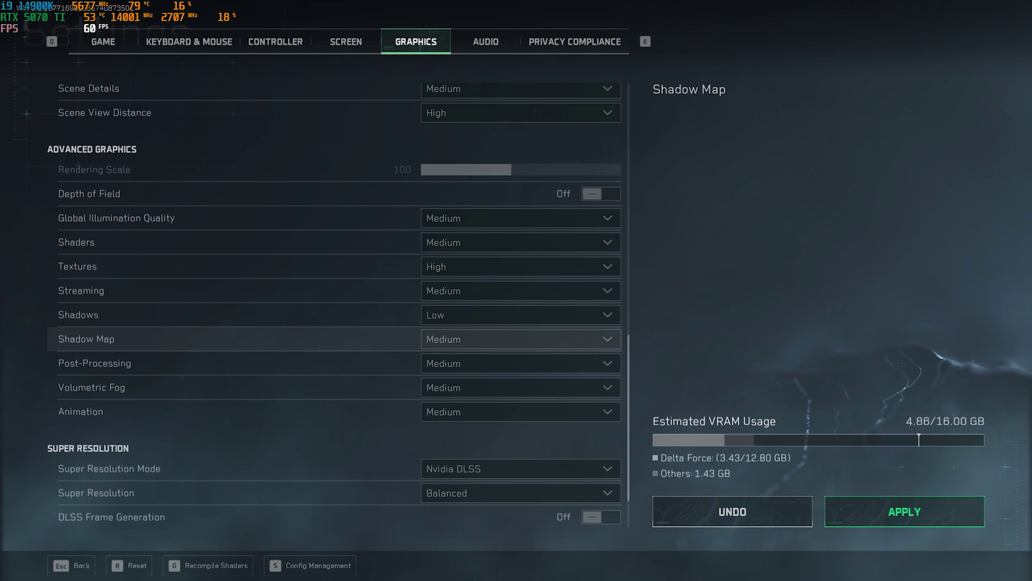
{"action": "left_click", "coordinate": [521, 339]}
{"action": "left_click", "coordinate": [520, 361]}
- Set Post-Processing and Volumetric Fog to Low
{"action": "left_click", "coordinate": [521, 363]}
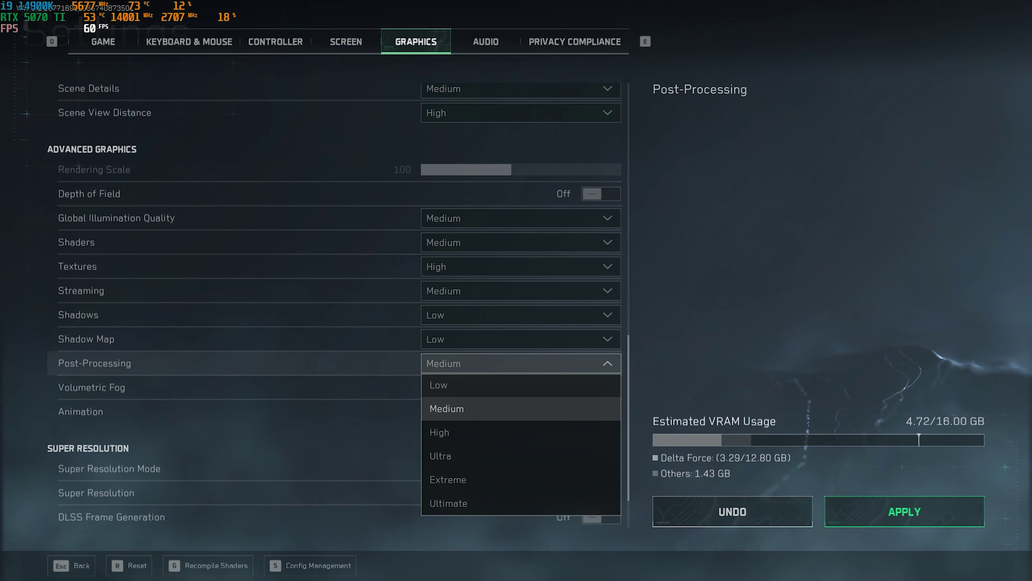
{"action": "left_click", "coordinate": [520, 385]}
{"action": "left_click", "coordinate": [521, 387]}
{"action": "left_click", "coordinate": [521, 409]}
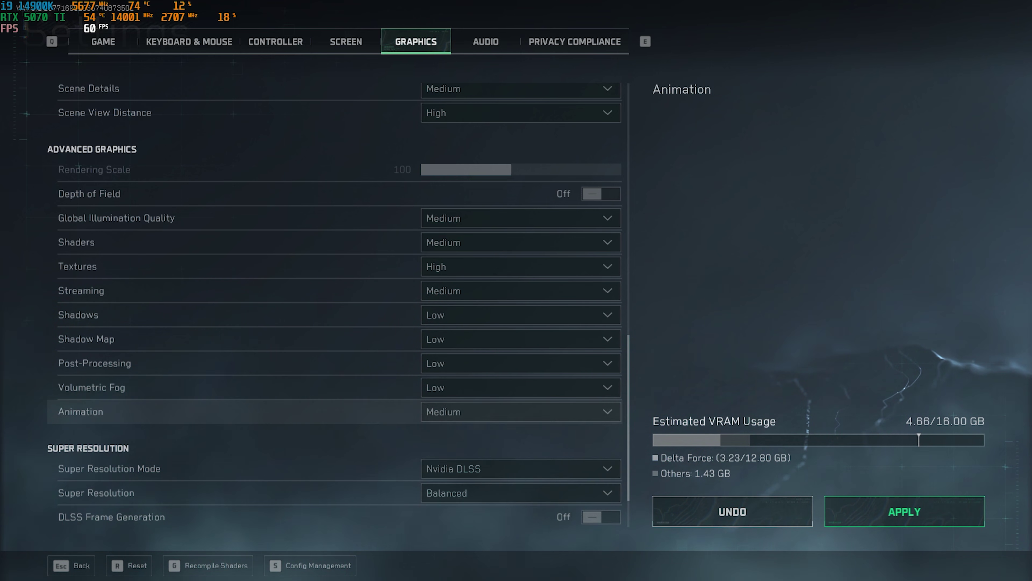
- Confirm Medium for Animation at the end of the advanced graphics settings
{"action": "left_click", "coordinate": [521, 412]}
{"action": "left_click", "coordinate": [521, 409]}
{"action": "scroll", "coordinate": [521, 354], "scroll_direction": "down", "scroll_amount": 1}
{"action": "key", "text": "Down"}
{"action": "key", "text": "Down"}
{"action": "key", "text": "Down"}
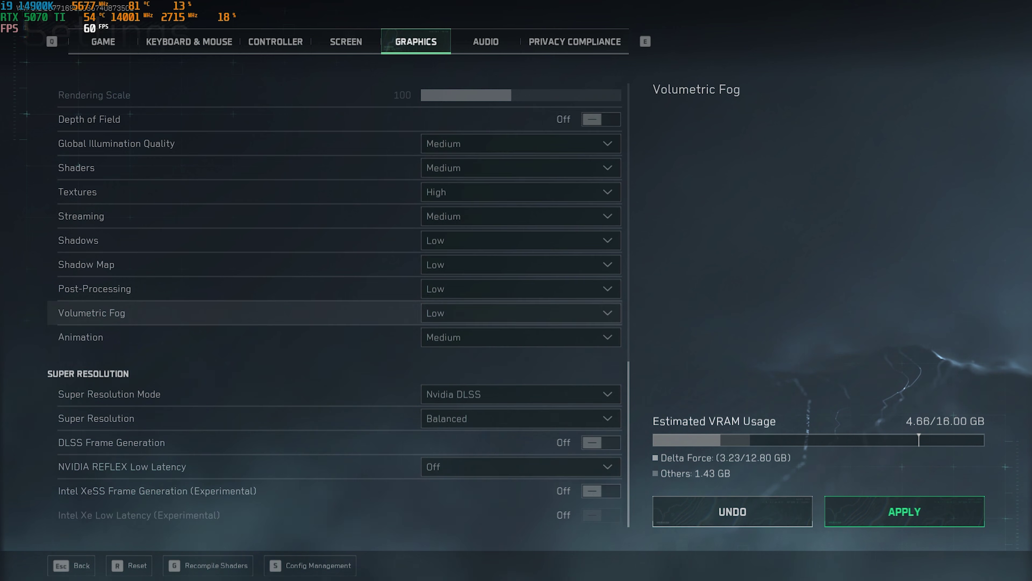